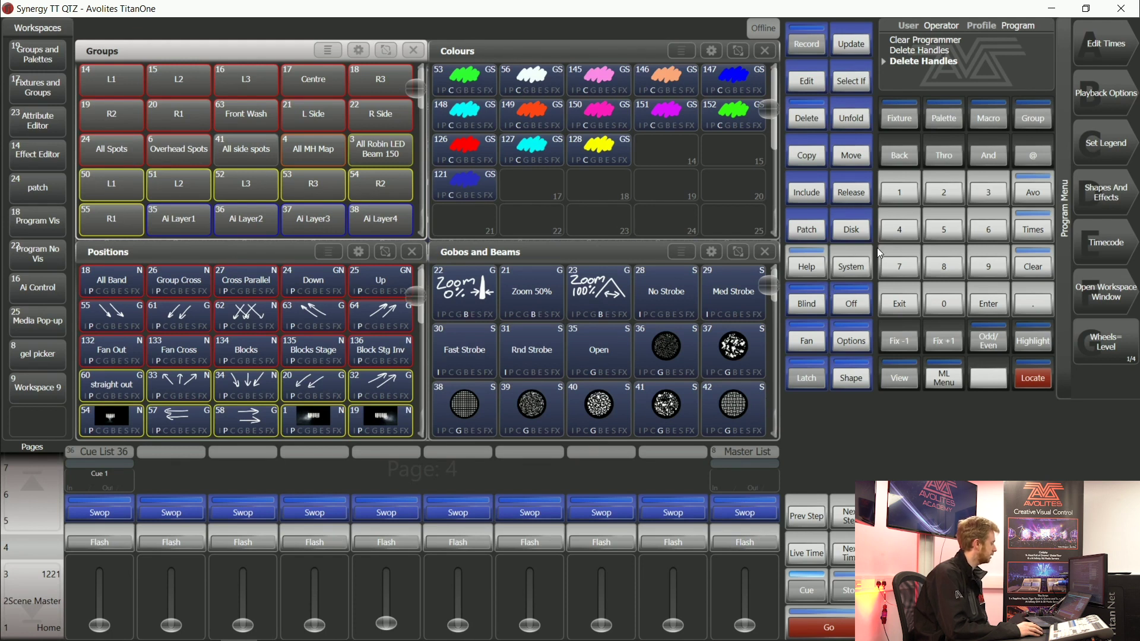
Step: Open the user settings for the current Operator user
{"action": "left_click", "coordinate": [859, 273]}
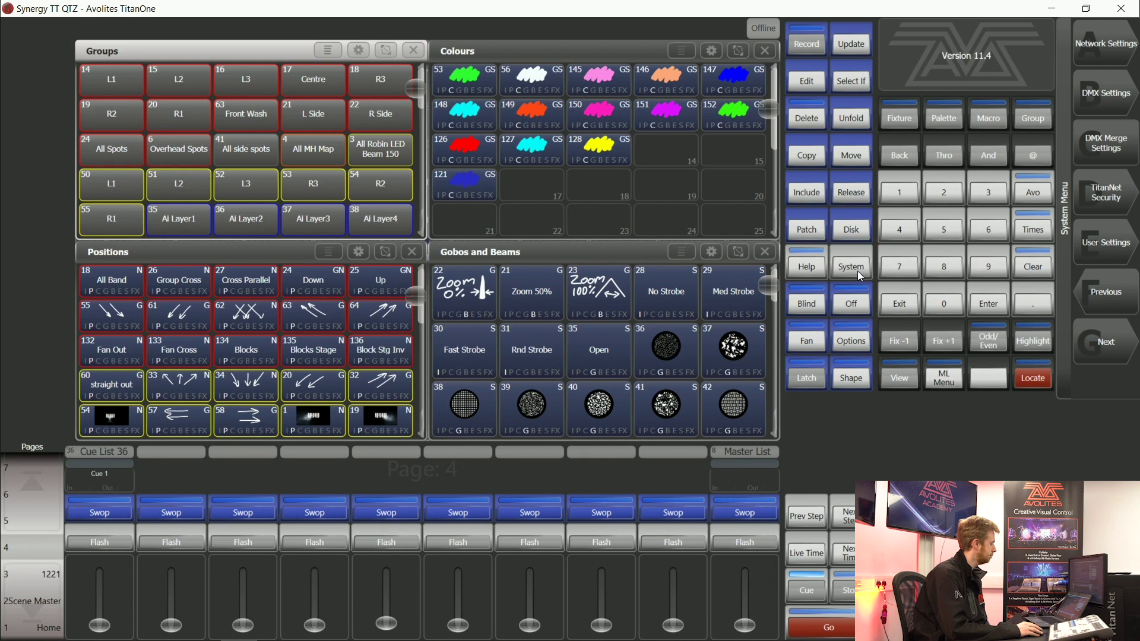
{"action": "left_click", "coordinate": [902, 304]}
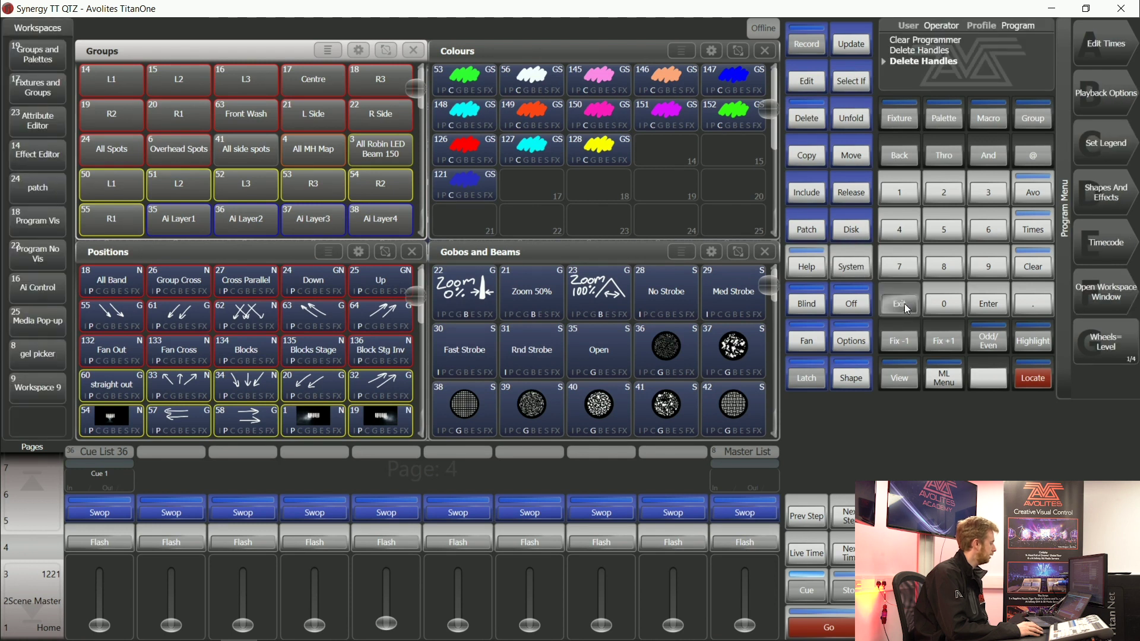
{"action": "left_click", "coordinate": [1038, 194]}
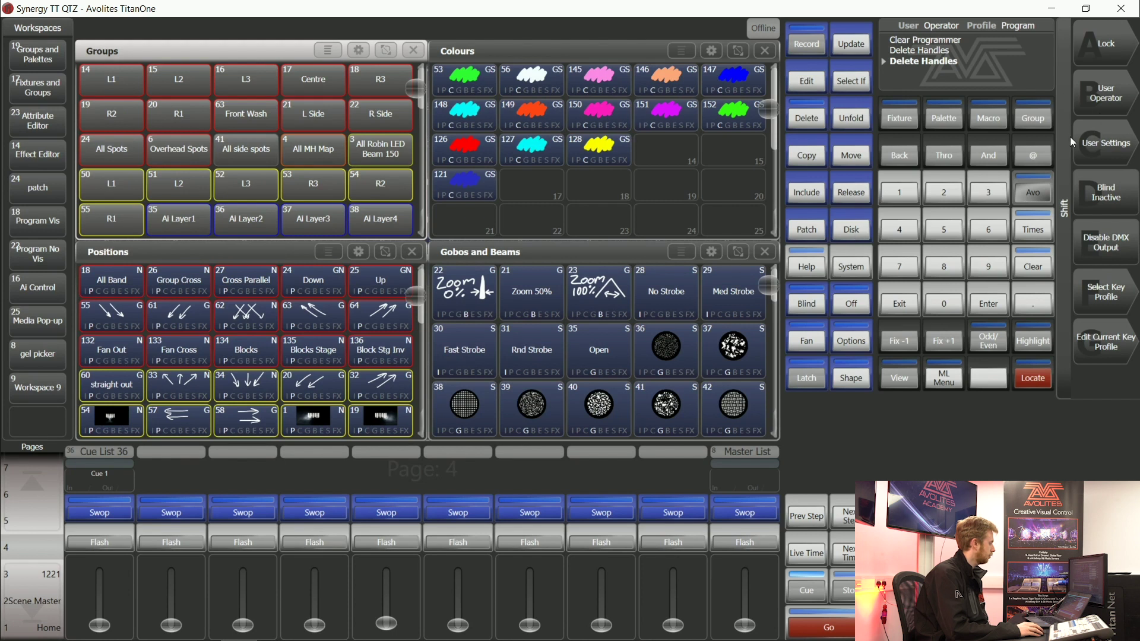
{"action": "left_click", "coordinate": [1108, 152]}
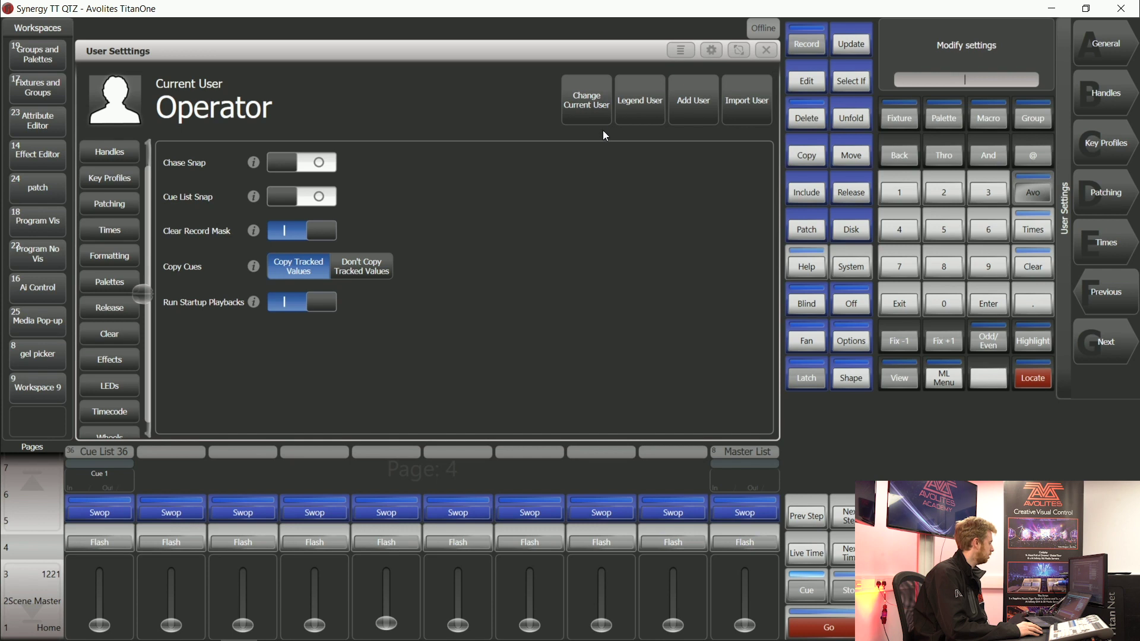
Step: Add a new user, entering the person's first name as the user name
{"action": "left_click", "coordinate": [706, 110]}
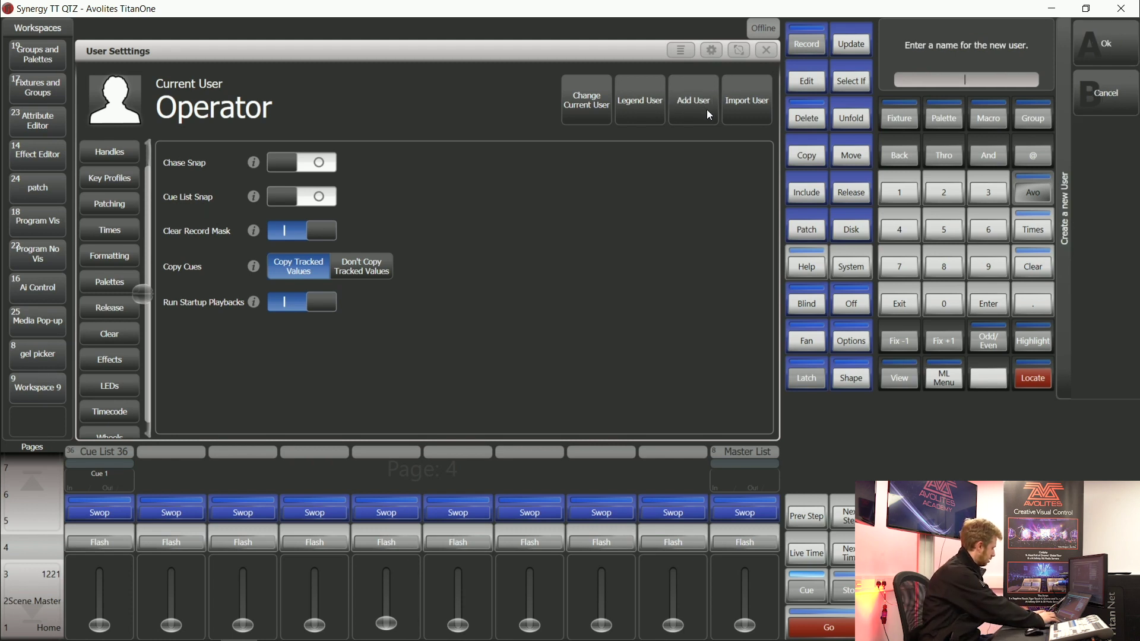
{"action": "type", "text": "Gordon"}
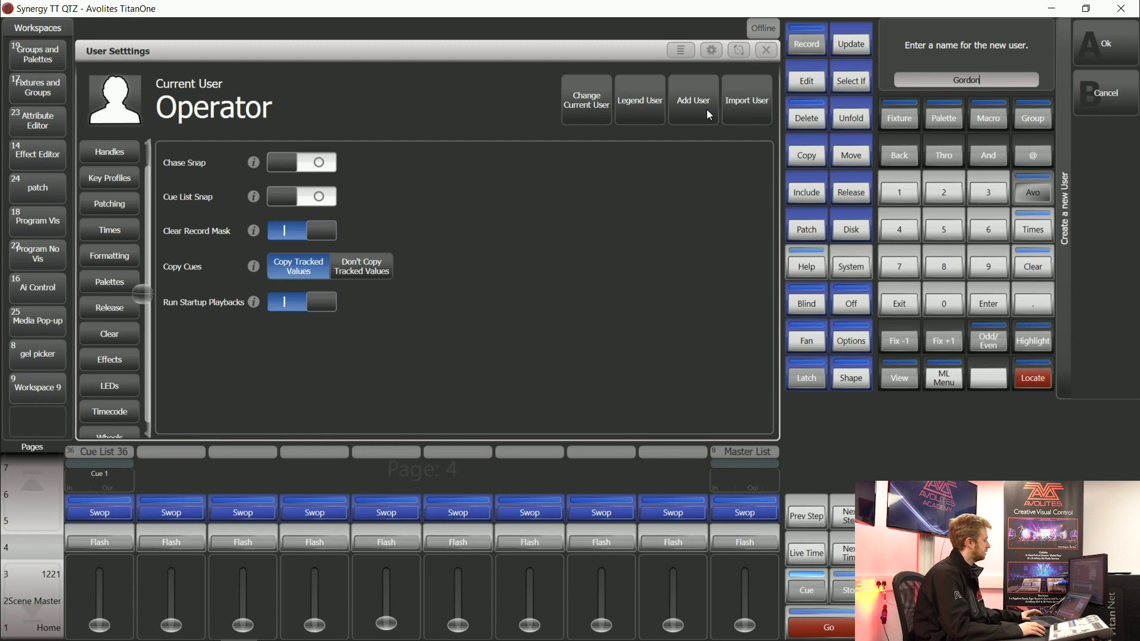
{"action": "left_click", "coordinate": [1113, 52]}
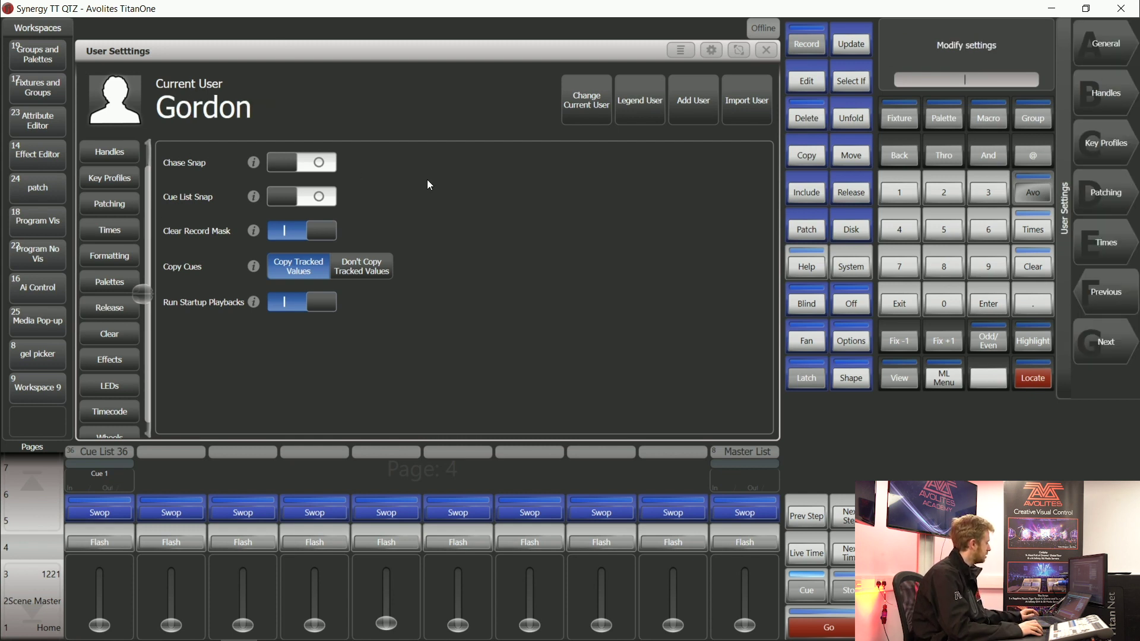
Step: Enable the Grand Master Fader in the new user's Handles settings
{"action": "left_click", "coordinate": [127, 154]}
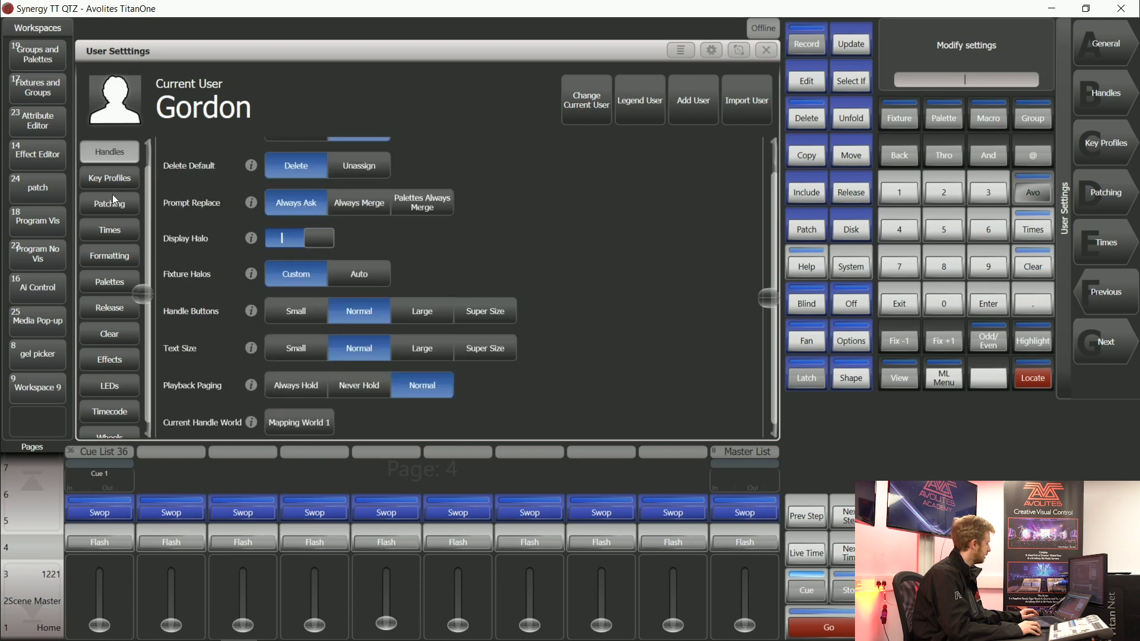
{"action": "left_click", "coordinate": [119, 176]}
{"action": "left_click", "coordinate": [121, 202]}
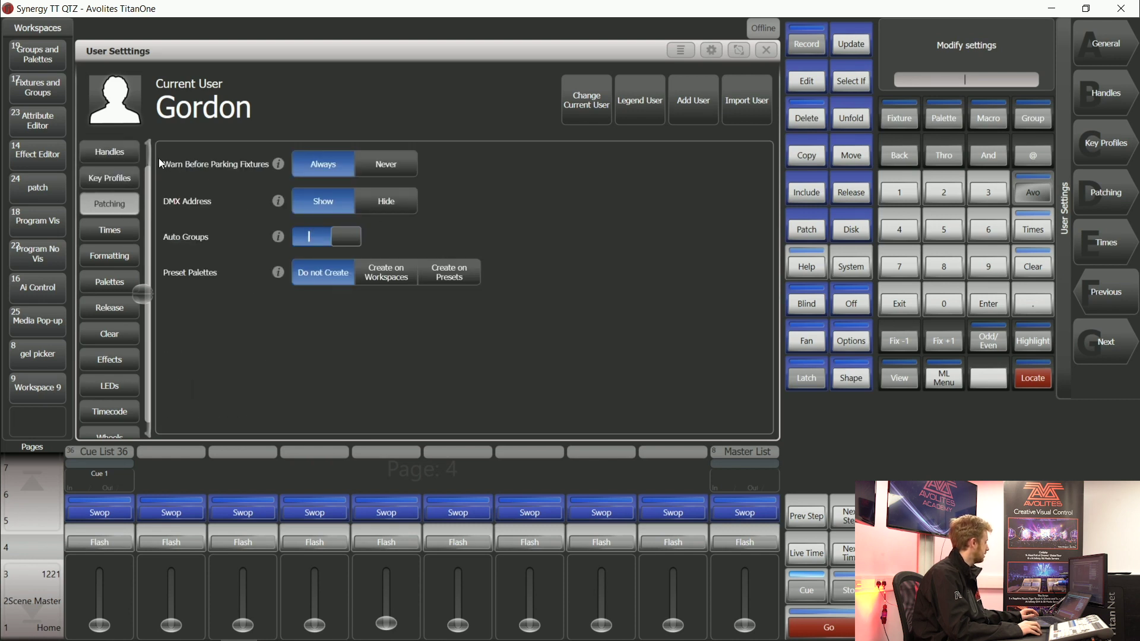
{"action": "left_click", "coordinate": [123, 154]}
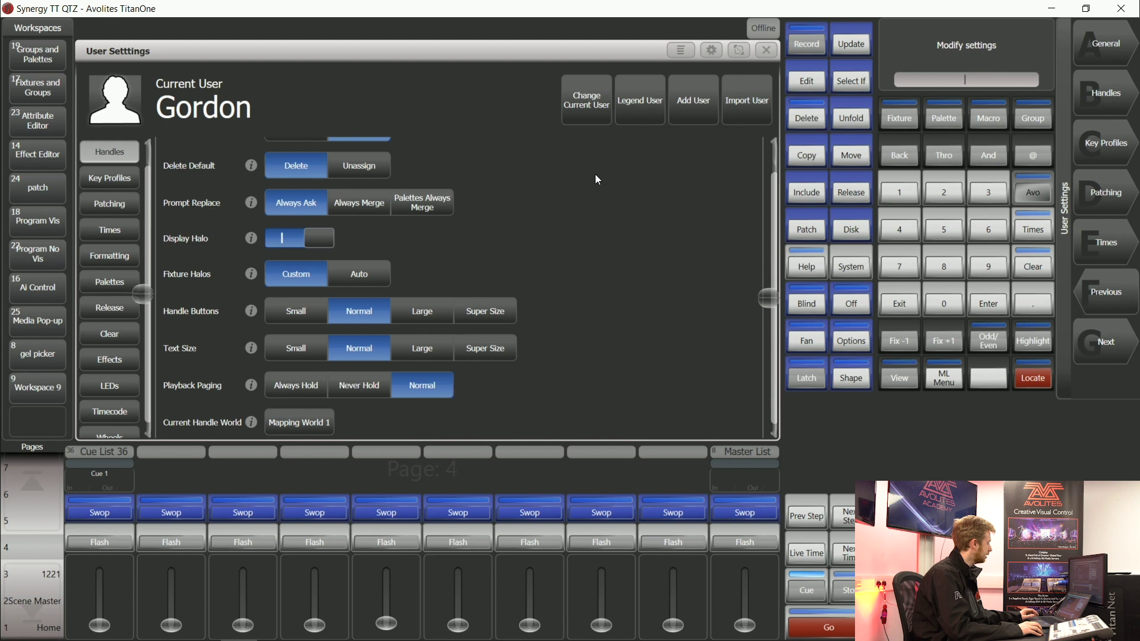
{"action": "scroll", "coordinate": [481, 196], "scroll_direction": "up", "scroll_amount": 1}
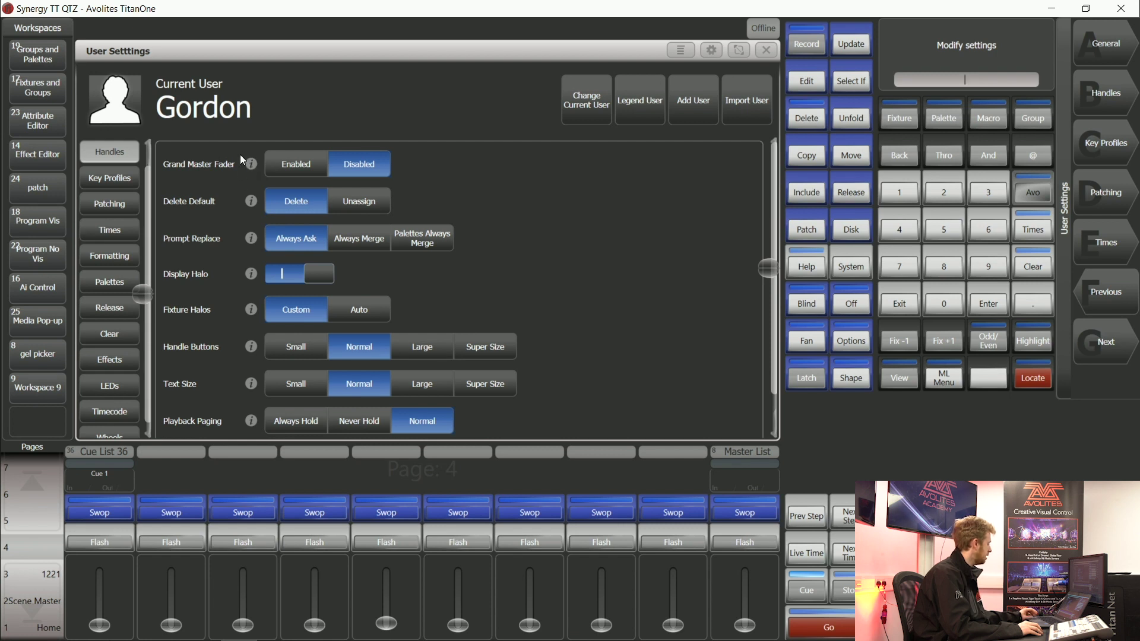
{"action": "mouse_move", "coordinate": [251, 168]}
{"action": "left_click", "coordinate": [304, 168]}
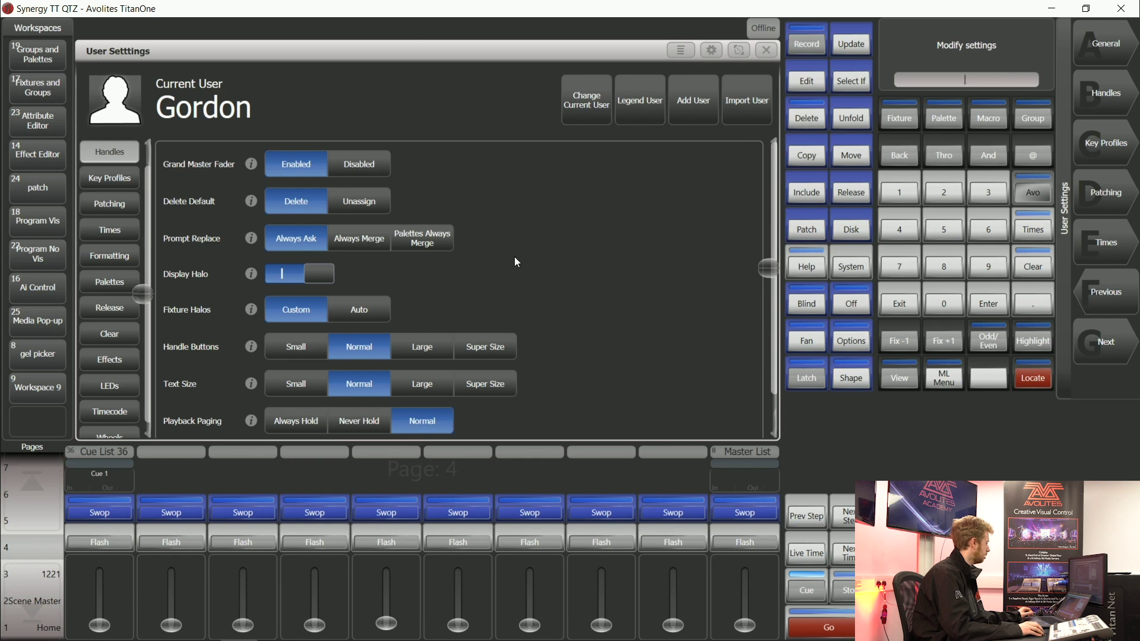
Step: Set Handle Buttons to Large and Playback Paging to Never Hold in the Handles settings
{"action": "scroll", "coordinate": [528, 265], "scroll_direction": "down", "scroll_amount": 1}
{"action": "scroll", "coordinate": [528, 265], "scroll_direction": "down", "scroll_amount": 1}
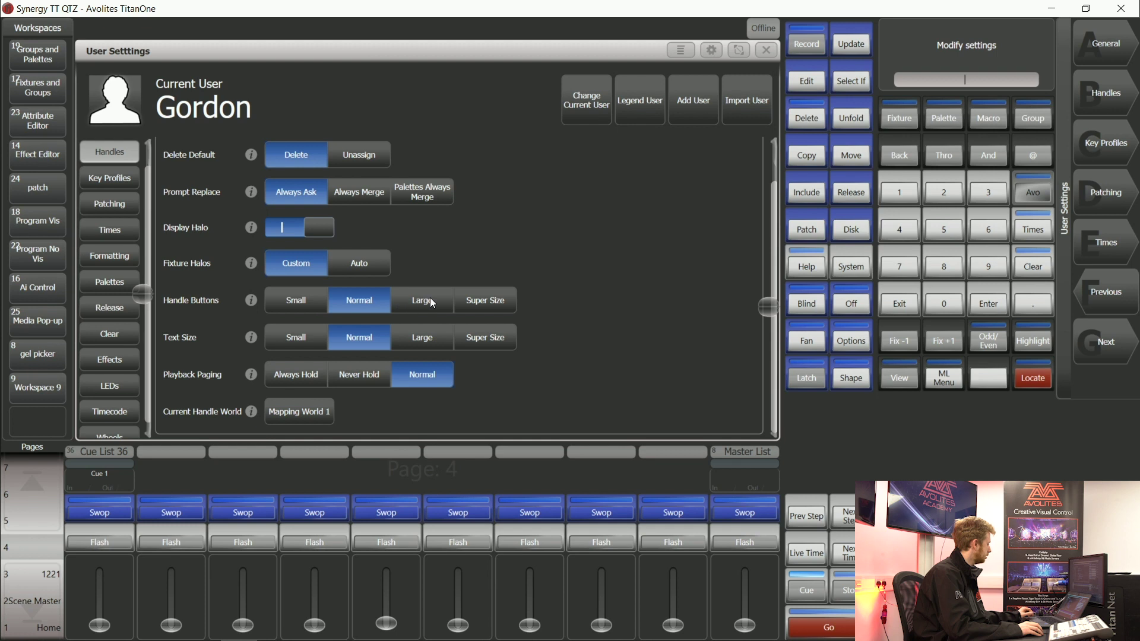
{"action": "left_click", "coordinate": [443, 305]}
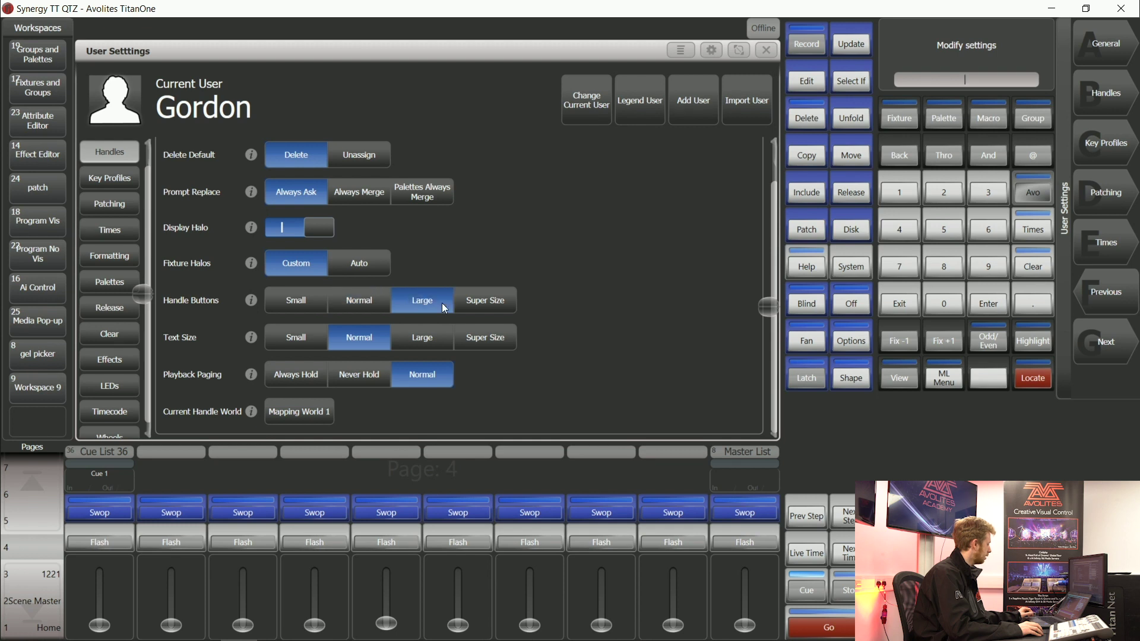
{"action": "left_click", "coordinate": [365, 378]}
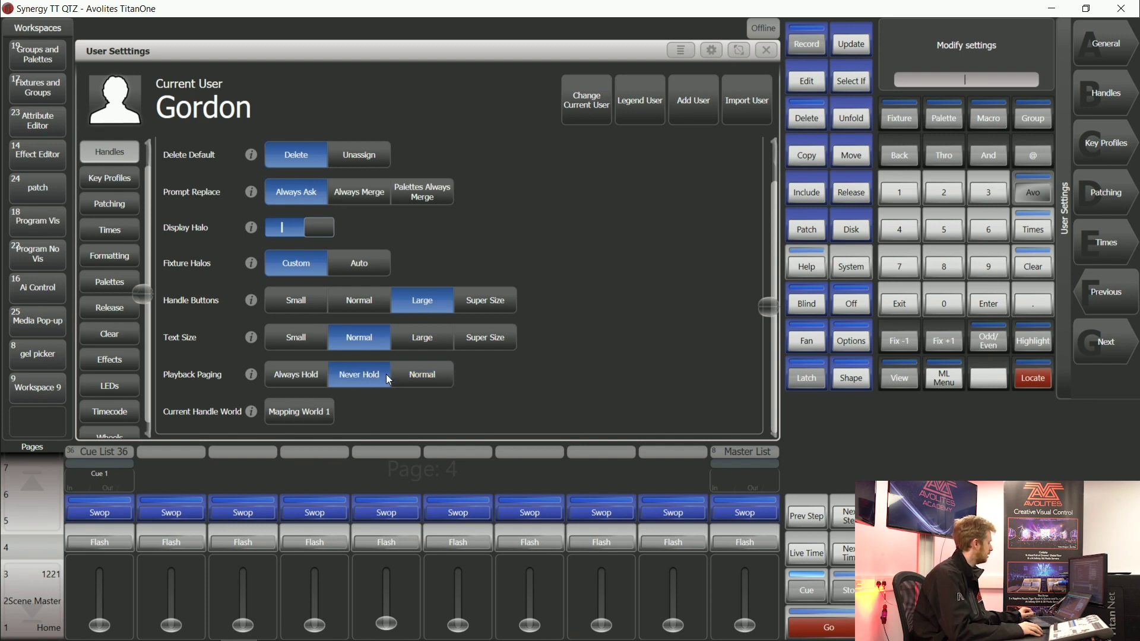
Step: Test playback paging by raising Zoom Effect to full on page 2, Scene Master, and picking up the Cue 47 fader on page 3
{"action": "left_click", "coordinate": [37, 612]}
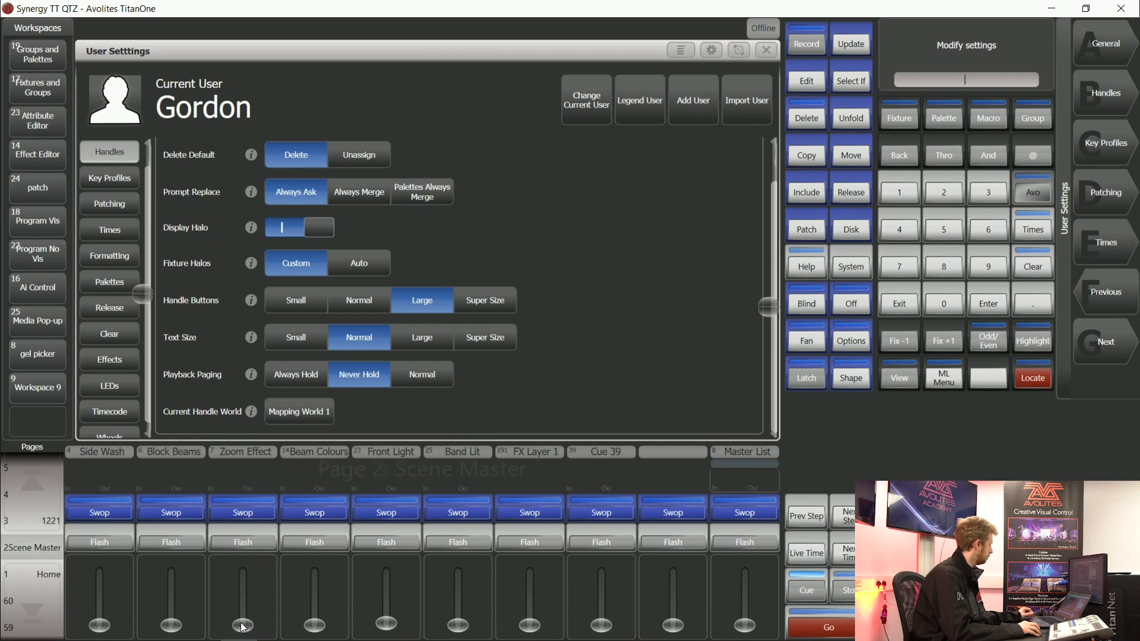
{"action": "left_click_drag", "start_coordinate": [243, 625], "coordinate": [248, 564]}
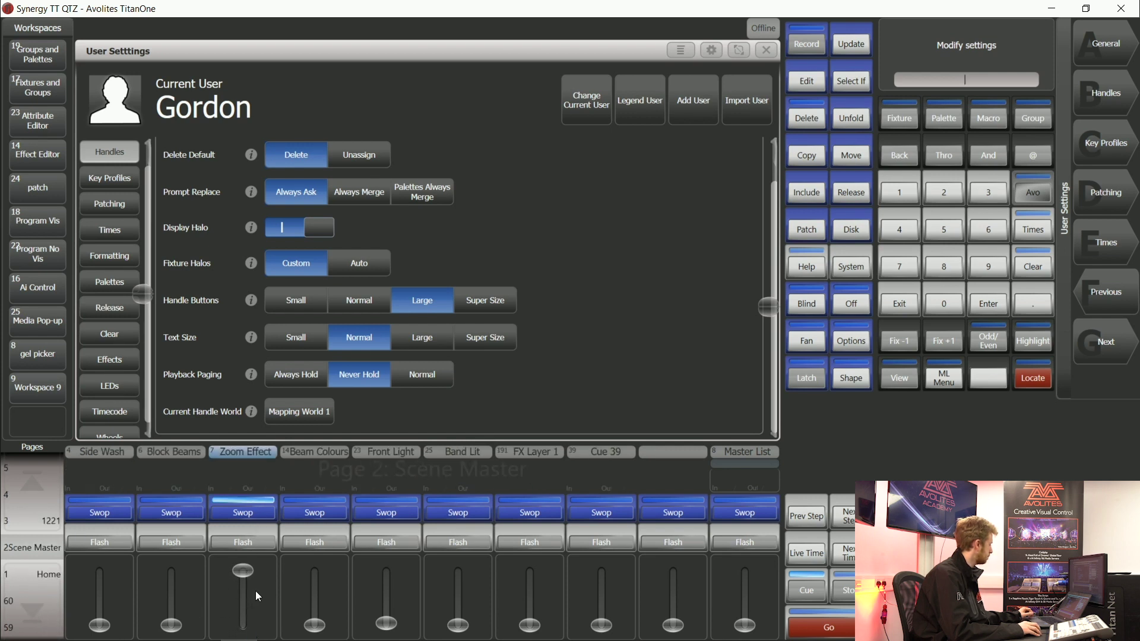
{"action": "left_click", "coordinate": [31, 484]}
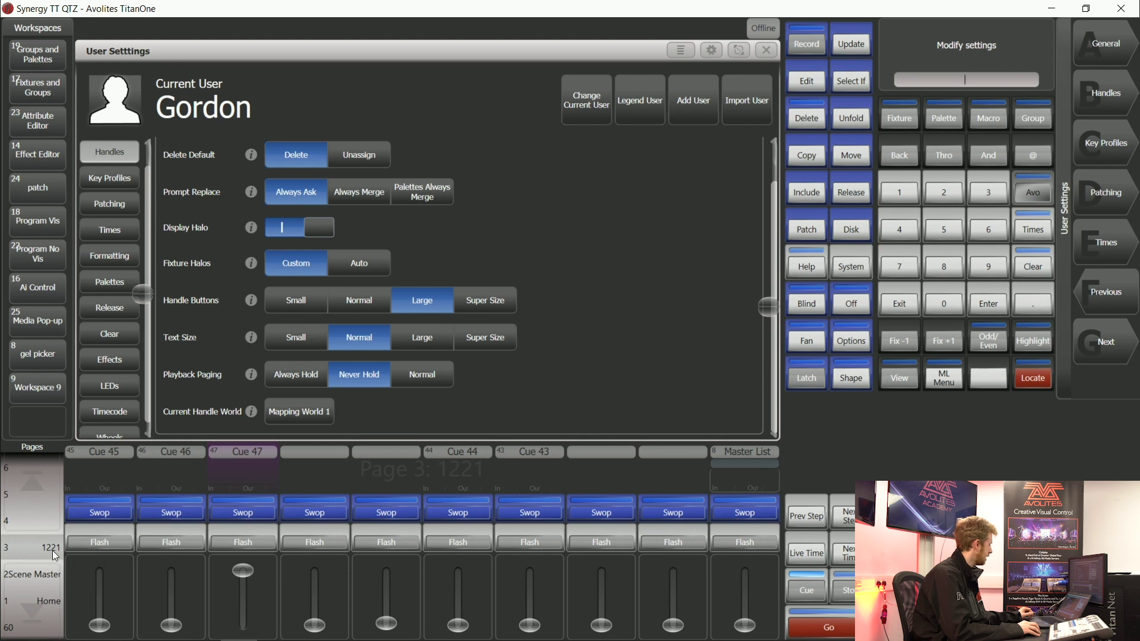
{"action": "mouse_move", "coordinate": [245, 578]}
{"action": "left_mouse_down"}
{"action": "mouse_move", "coordinate": [241, 615]}
{"action": "mouse_move", "coordinate": [238, 583]}
{"action": "left_mouse_up"}
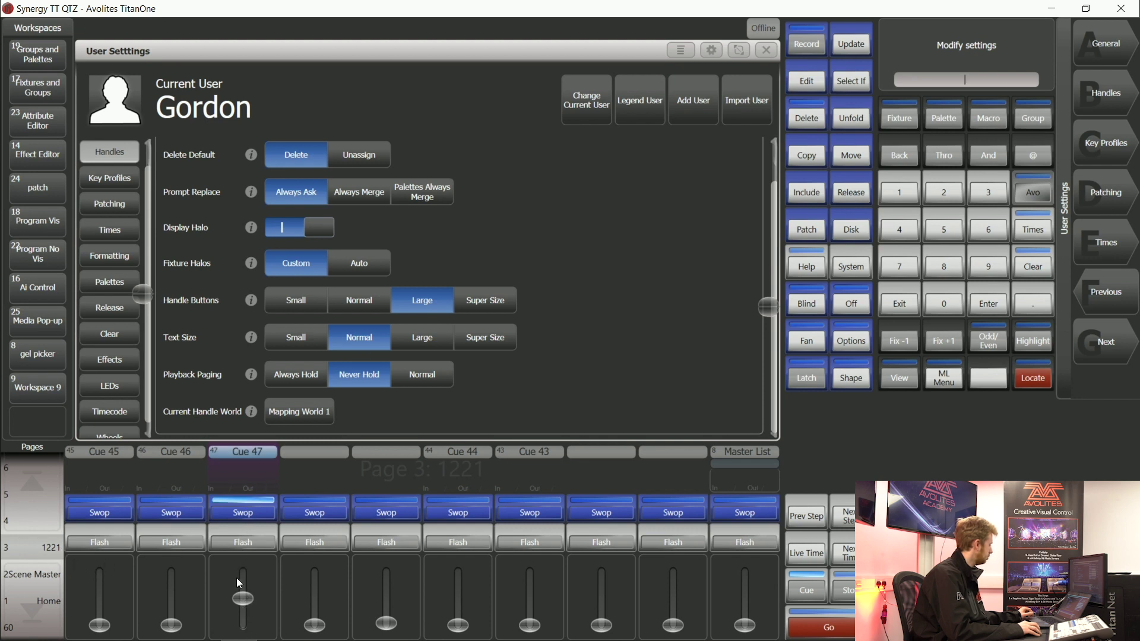
Step: Check the same fader on pages 4 and 3, and lower both Cue 47 and page 2's Zoom Effect to zero
{"action": "left_click", "coordinate": [33, 482]}
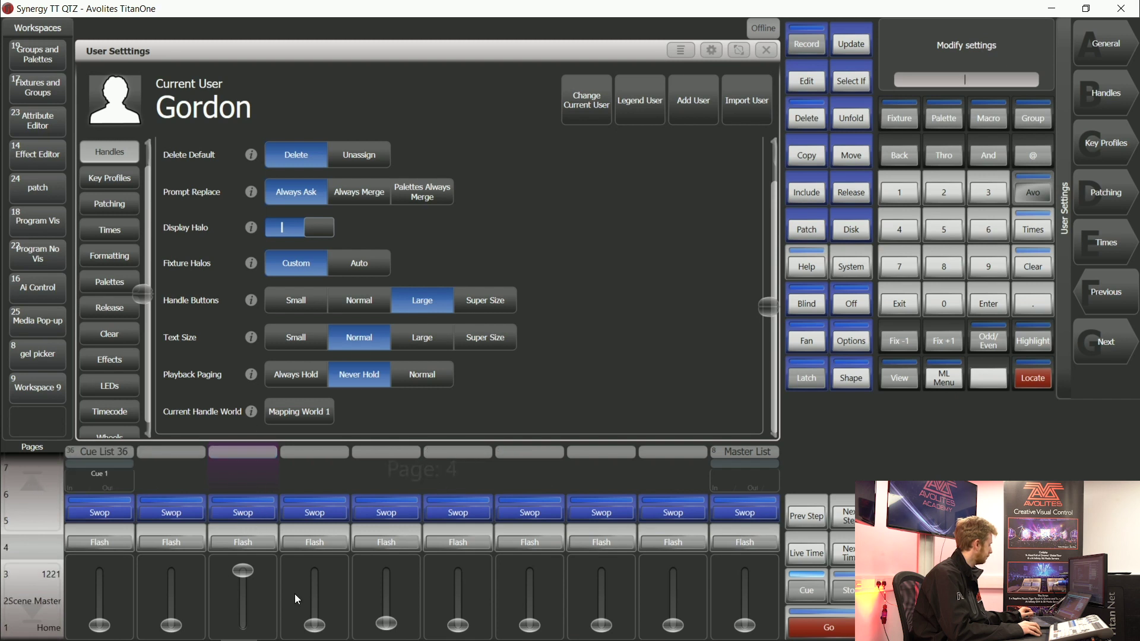
{"action": "left_click_drag", "start_coordinate": [248, 621], "coordinate": [244, 548]}
{"action": "left_click", "coordinate": [33, 612]}
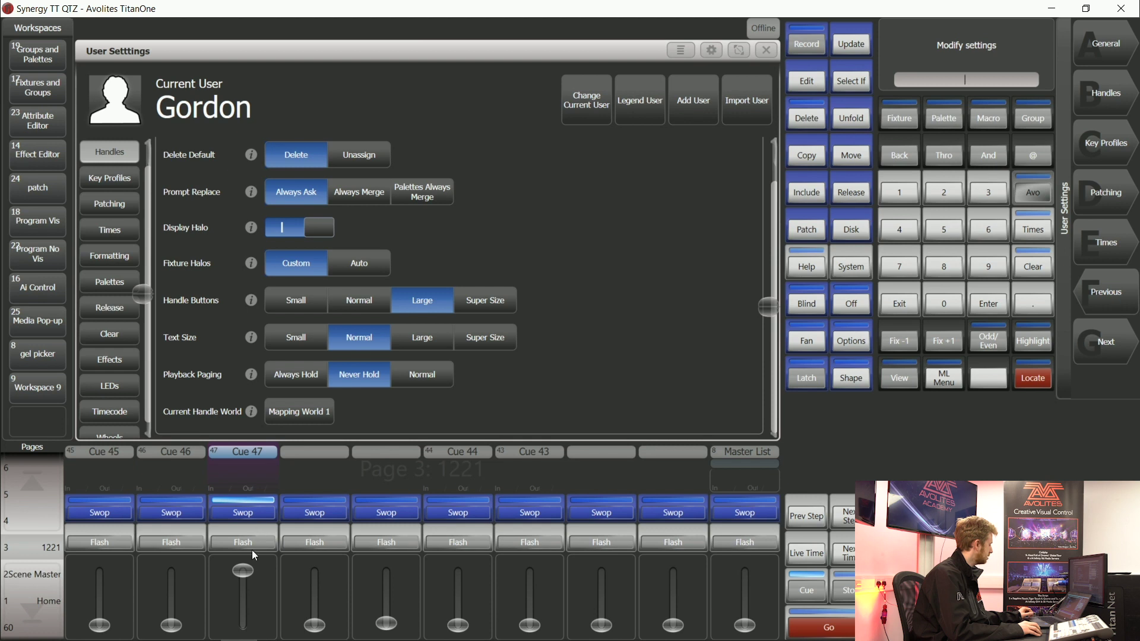
{"action": "left_click_drag", "start_coordinate": [243, 573], "coordinate": [243, 625]}
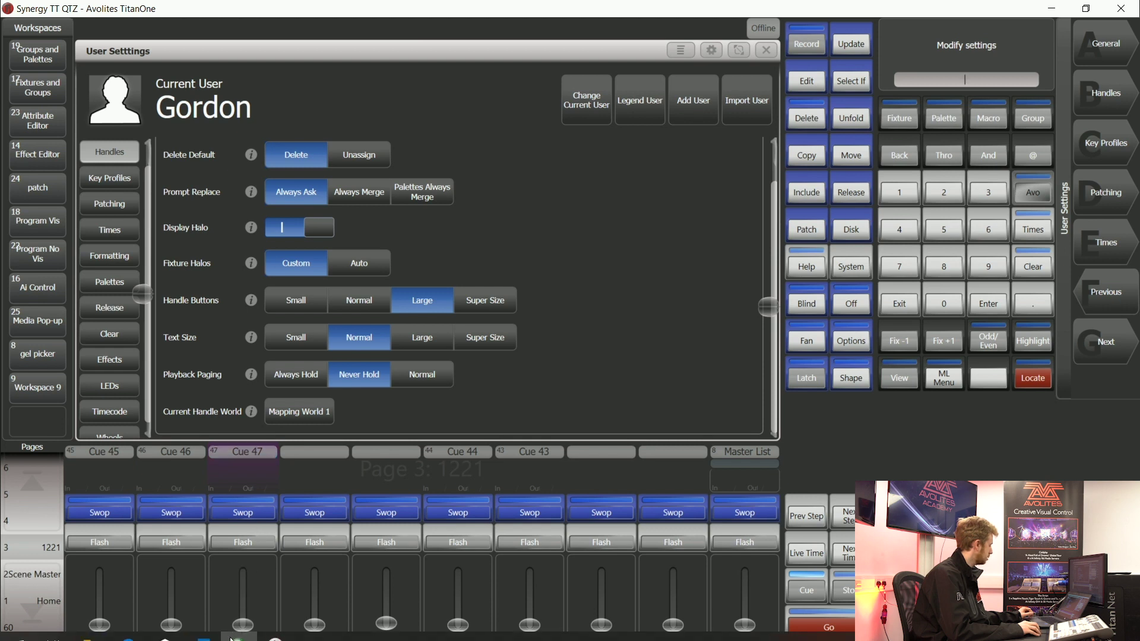
{"action": "left_click", "coordinate": [35, 604]}
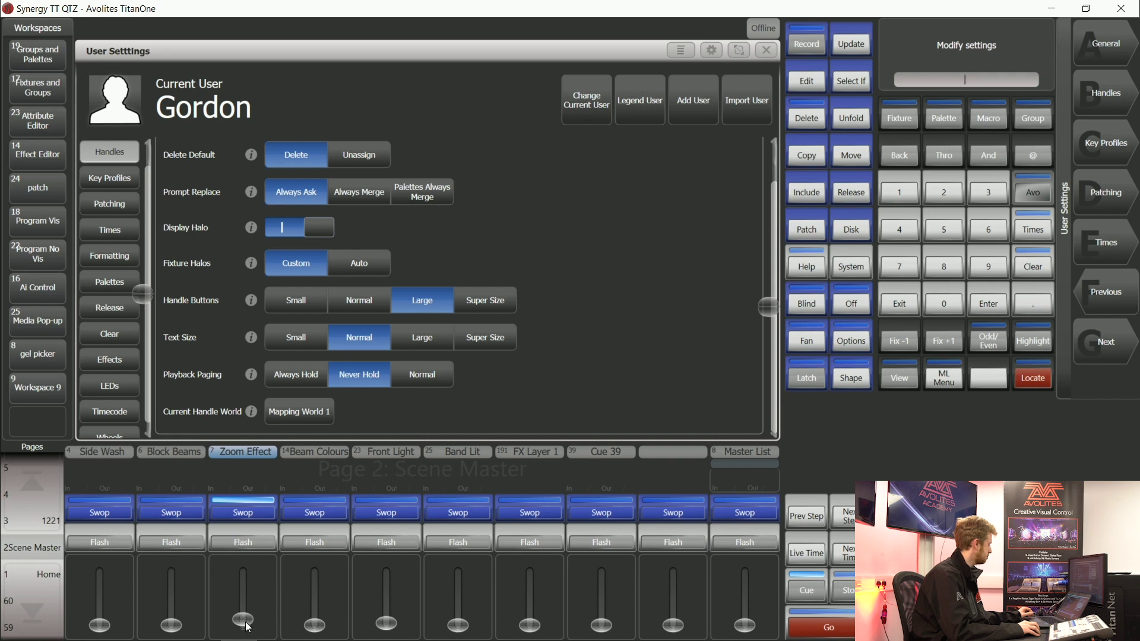
{"action": "left_click_drag", "start_coordinate": [248, 628], "coordinate": [248, 634]}
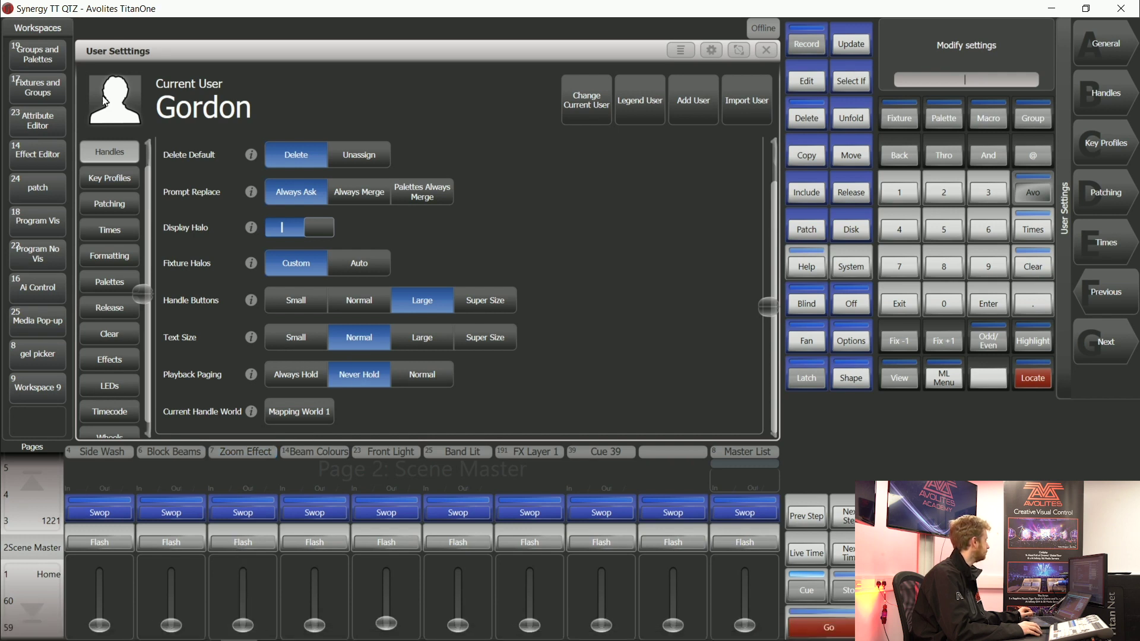
Step: View the key assignments of the NightClub key profile
{"action": "left_click", "coordinate": [125, 179]}
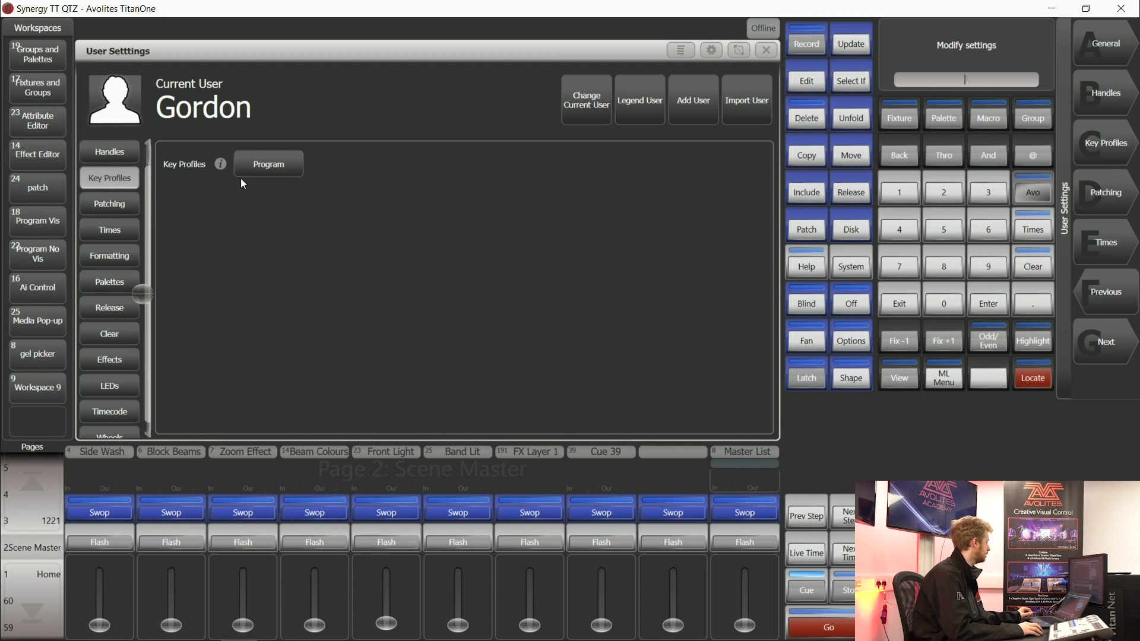
{"action": "left_click", "coordinate": [282, 169]}
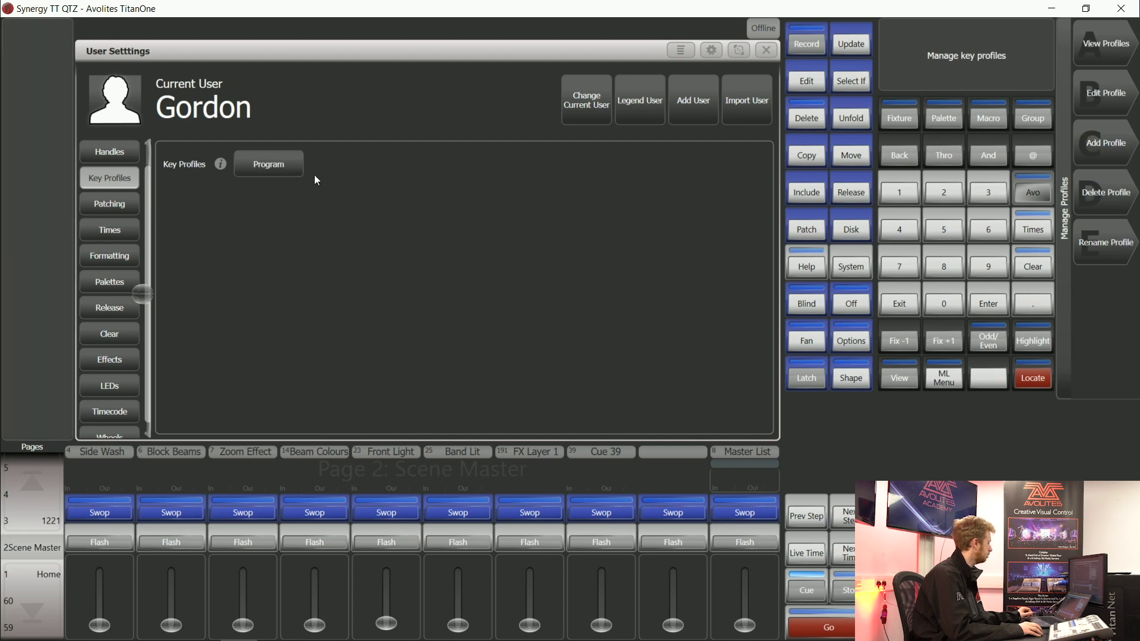
{"action": "left_click", "coordinate": [1117, 51]}
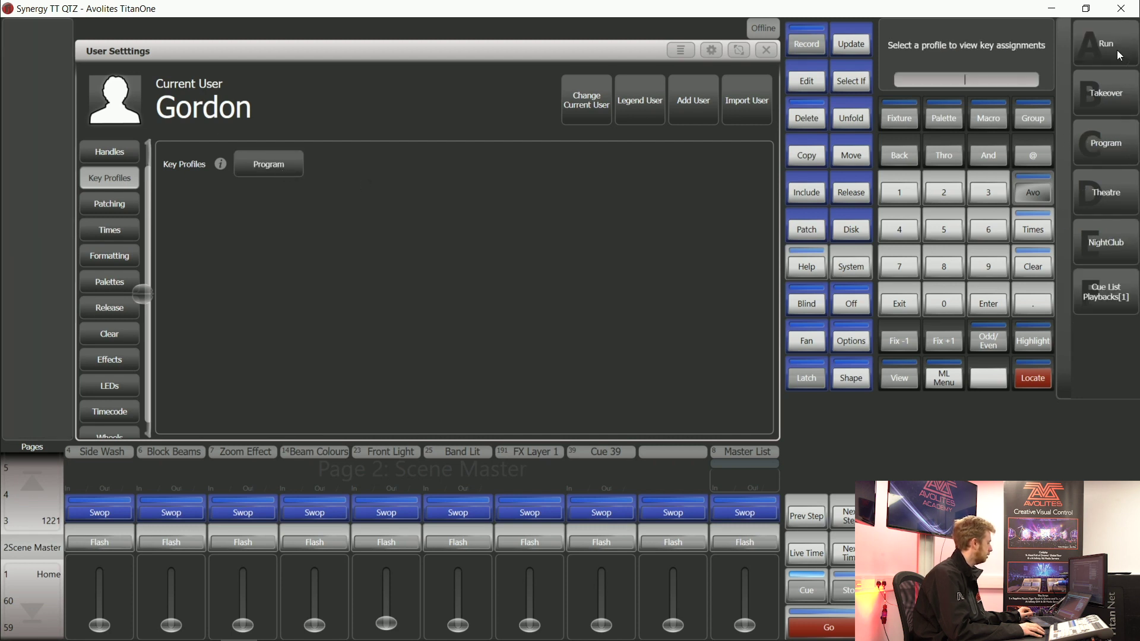
{"action": "left_click", "coordinate": [1117, 252]}
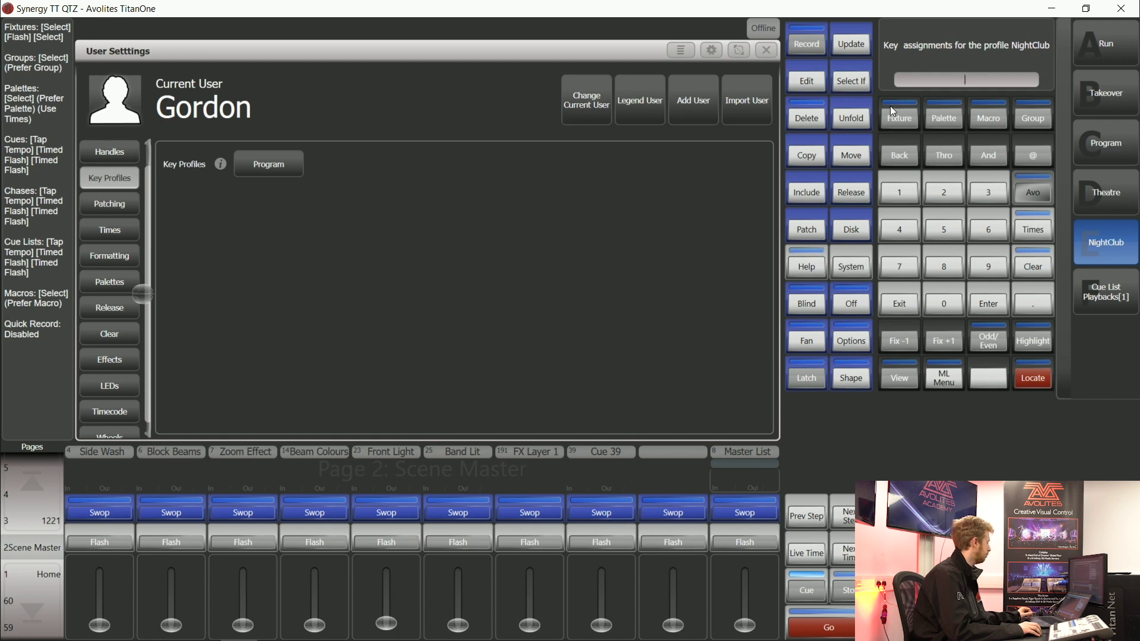
Step: In the Patching settings, switch Auto Groups off and set Preset Palettes to Create on Workspaces, keeping DMX Address on Show
{"action": "left_click", "coordinate": [111, 203]}
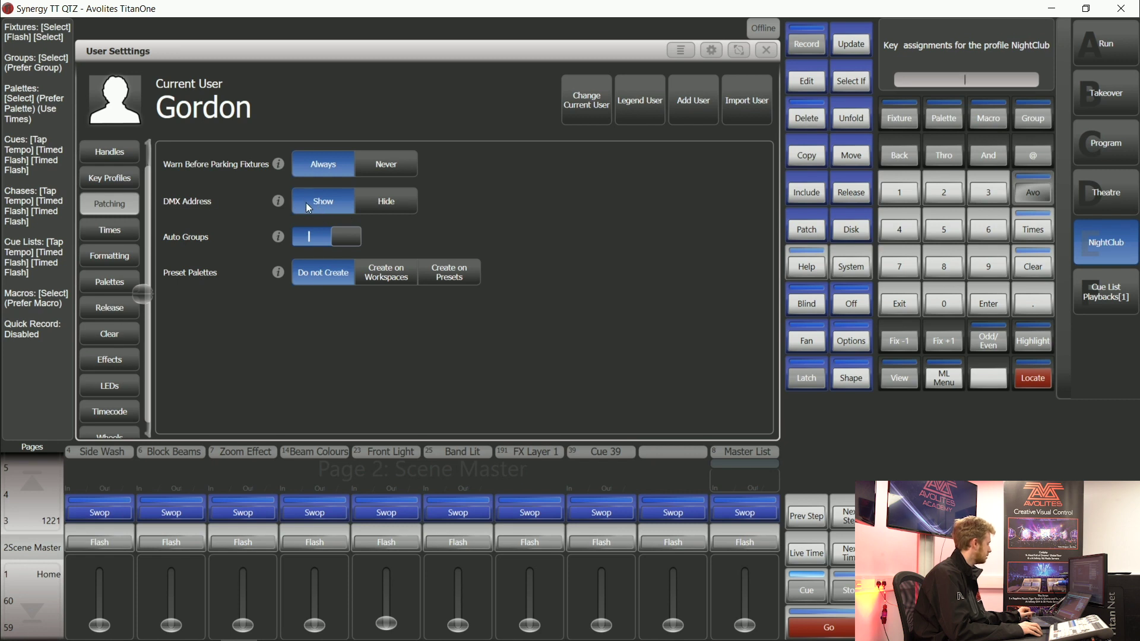
{"action": "left_click", "coordinate": [393, 208]}
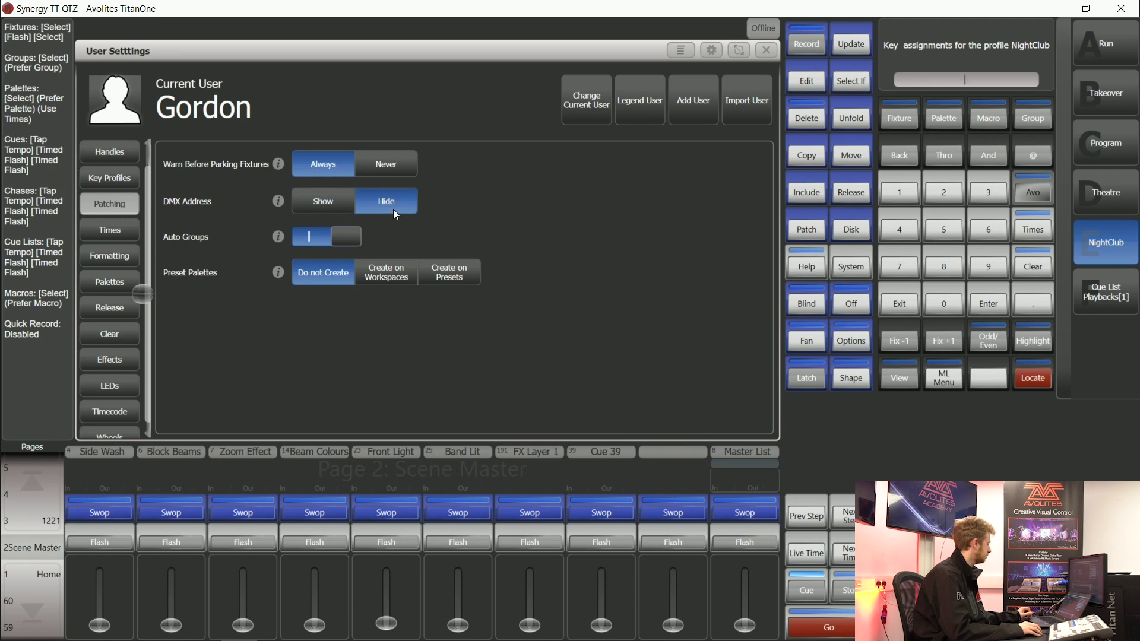
{"action": "left_click", "coordinate": [333, 201]}
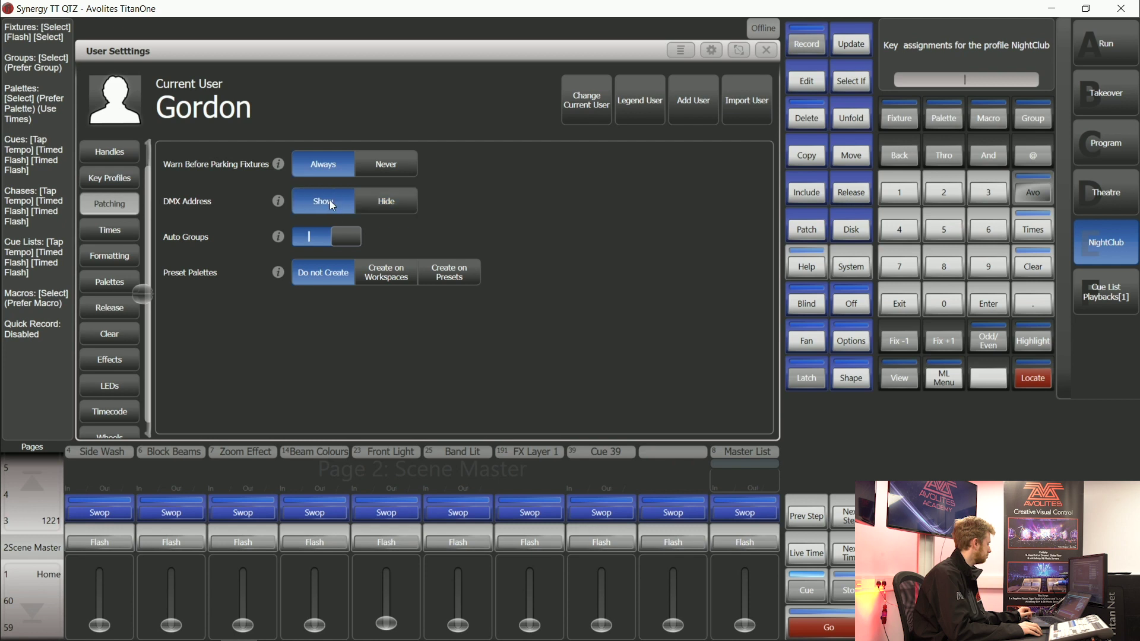
{"action": "left_click", "coordinate": [323, 241]}
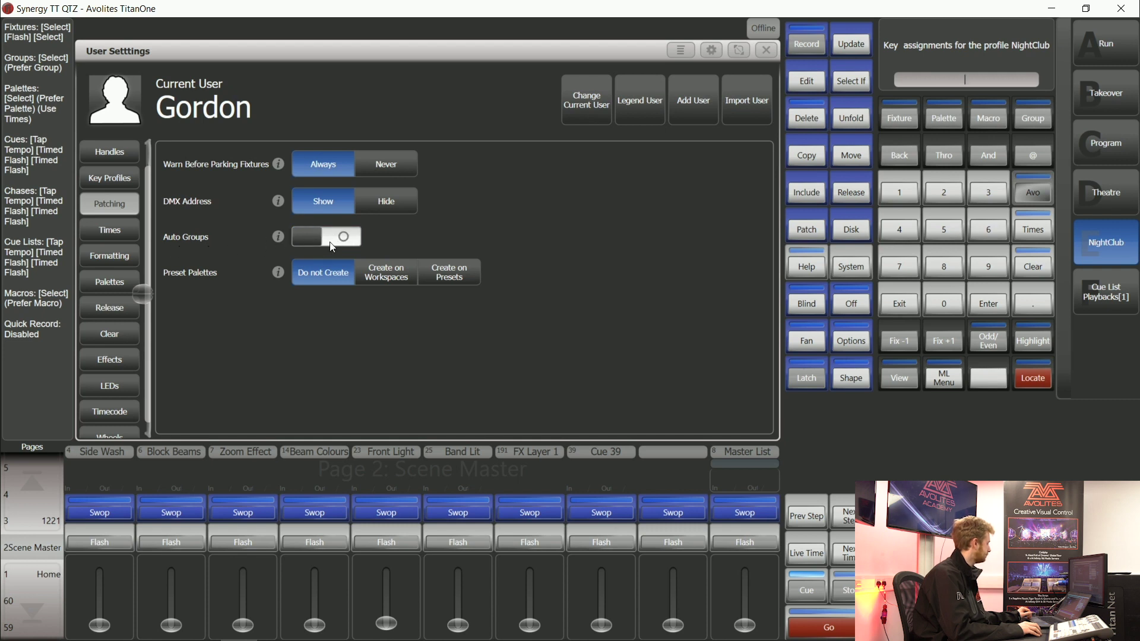
{"action": "left_click", "coordinate": [365, 282]}
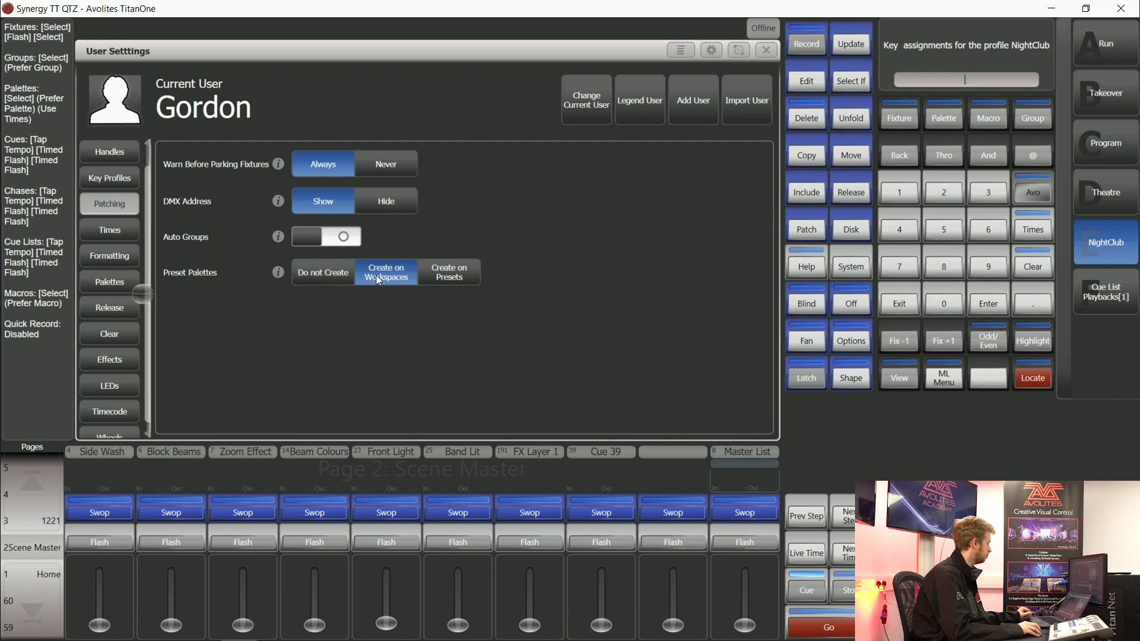
Step: Look through the user's Times, Palettes, Release, Clear, Effects and LEDs settings
{"action": "left_click", "coordinate": [107, 233]}
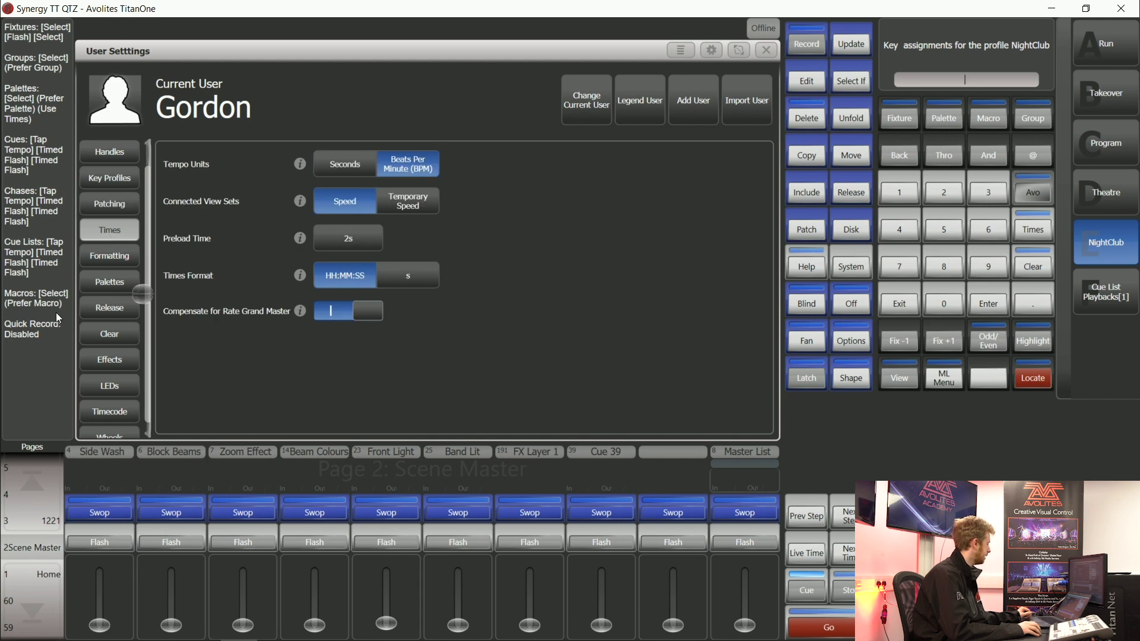
{"action": "scroll", "coordinate": [141, 343], "scroll_direction": "down", "scroll_amount": 1}
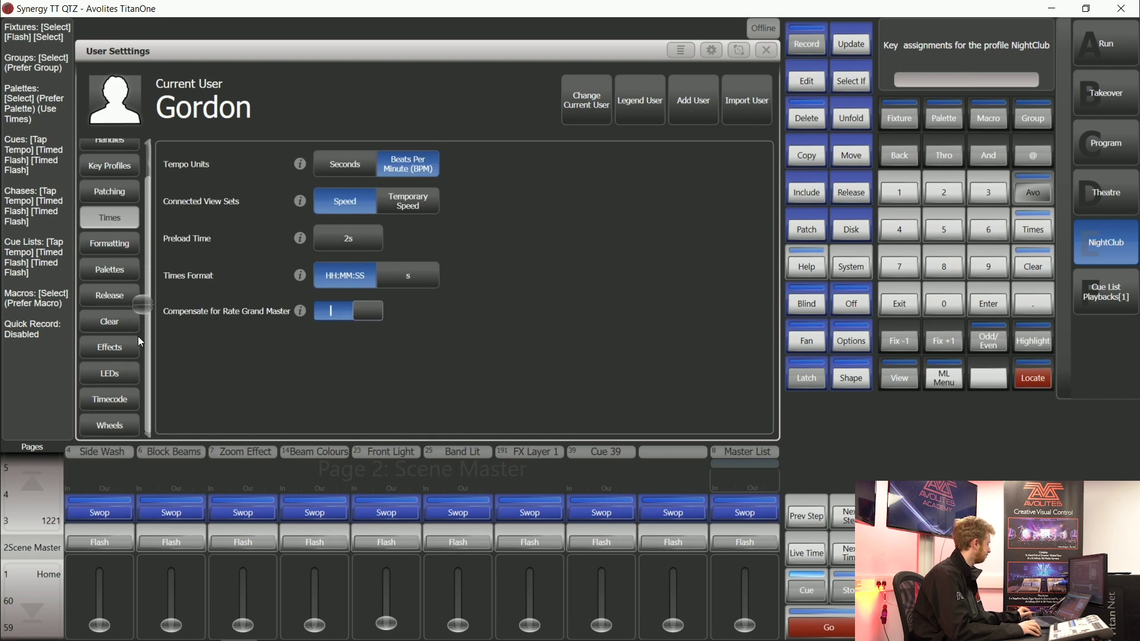
{"action": "left_click", "coordinate": [107, 267]}
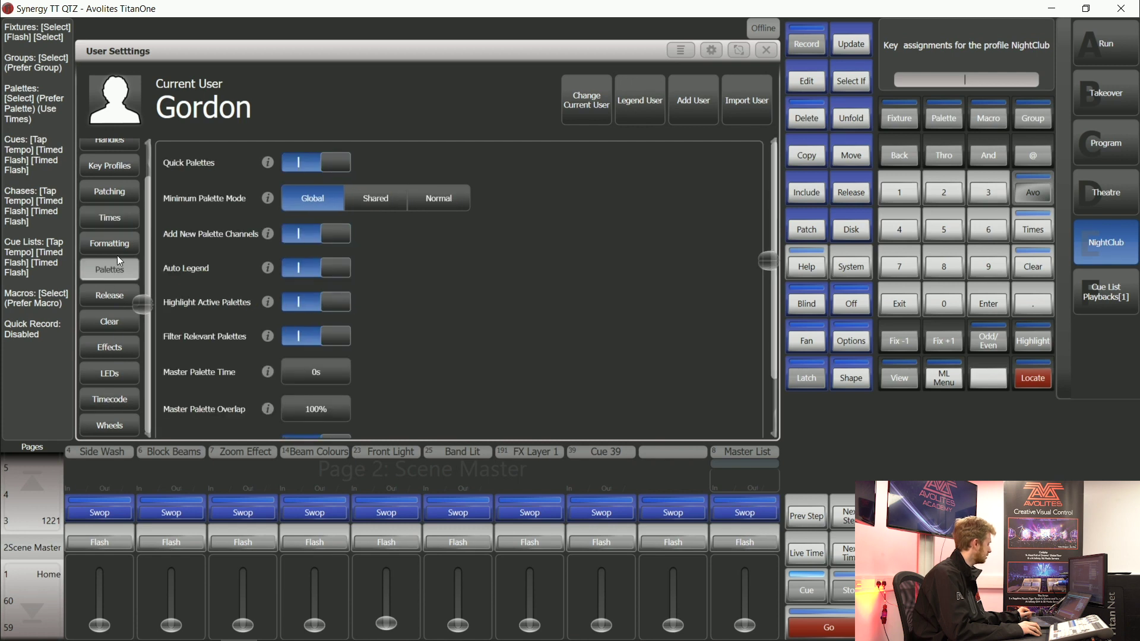
{"action": "left_click", "coordinate": [117, 291]}
{"action": "left_click", "coordinate": [115, 322]}
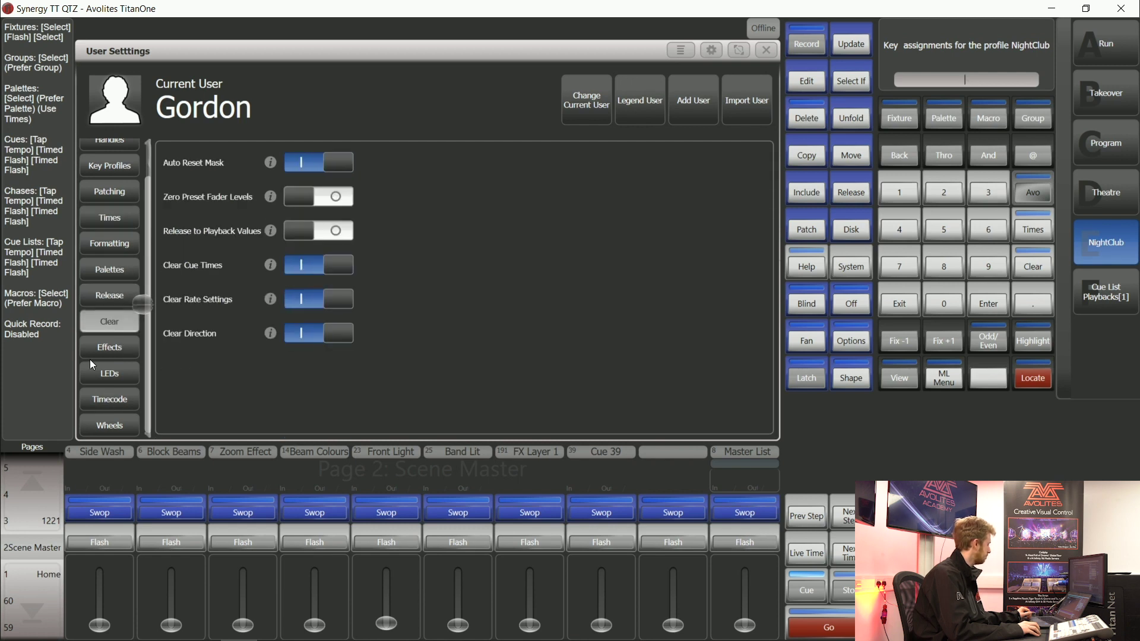
{"action": "left_click", "coordinate": [110, 350]}
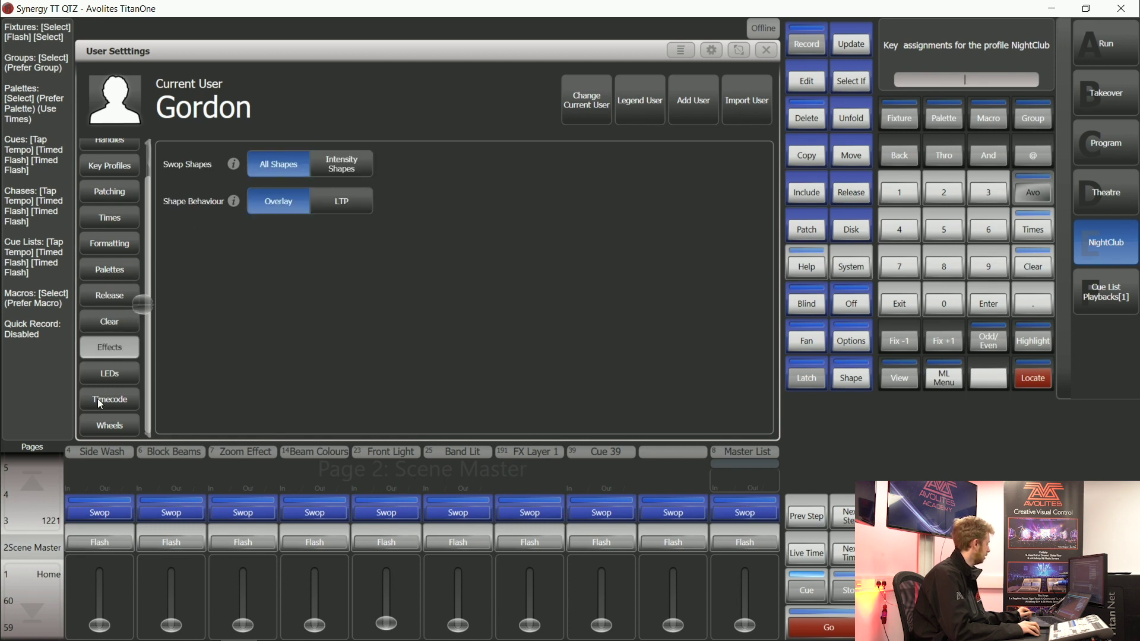
{"action": "left_click", "coordinate": [112, 375]}
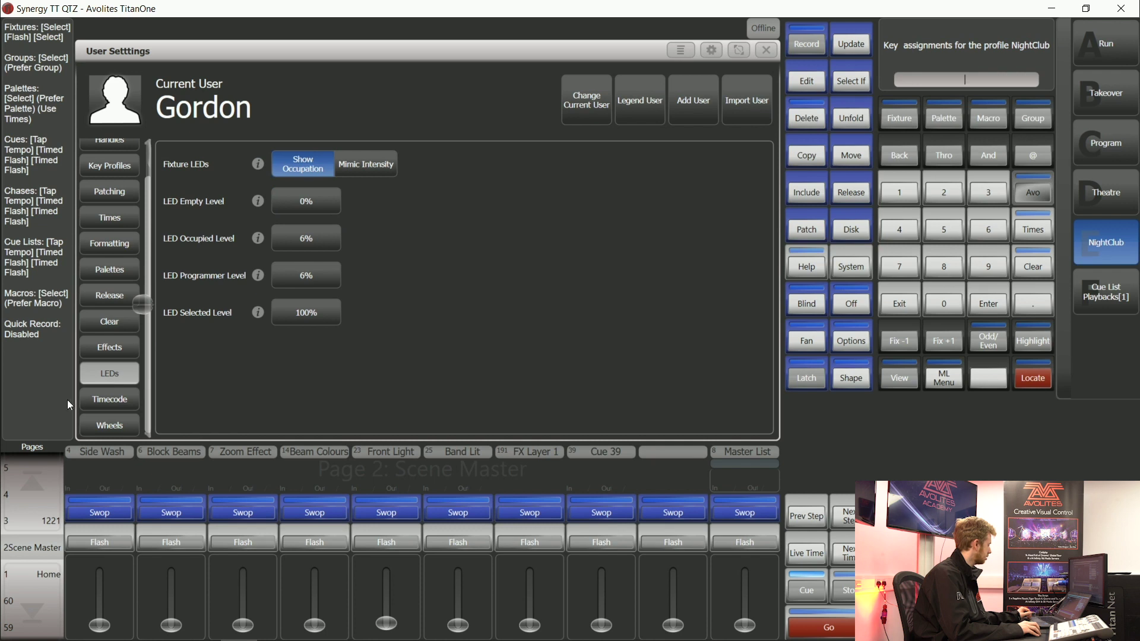
Step: In the Wheels settings, toggle Press and Hold Fan on and back off, and test the Fan function
{"action": "left_click", "coordinate": [121, 430]}
{"action": "left_click", "coordinate": [277, 201]}
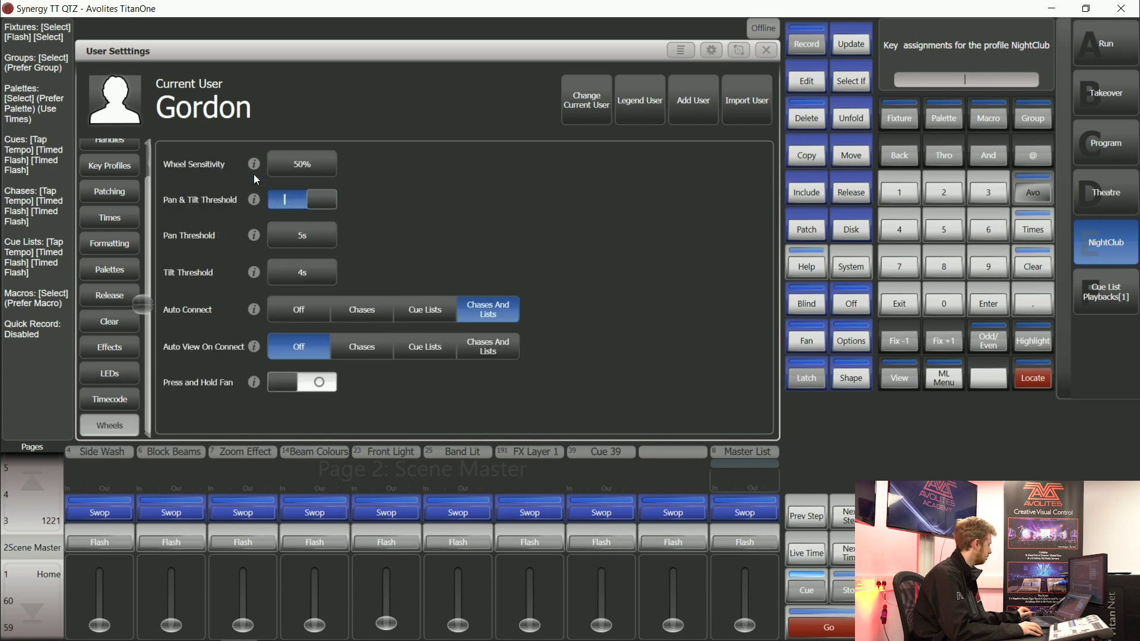
{"action": "left_click", "coordinate": [315, 391]}
{"action": "left_click", "coordinate": [291, 385]}
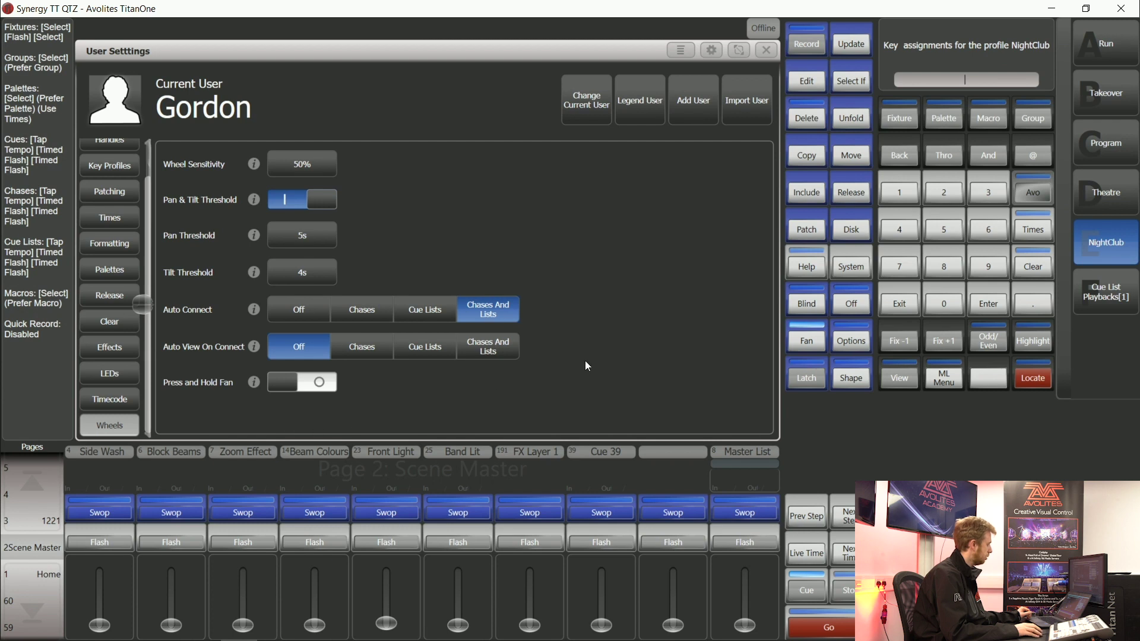
{"action": "left_click", "coordinate": [806, 347]}
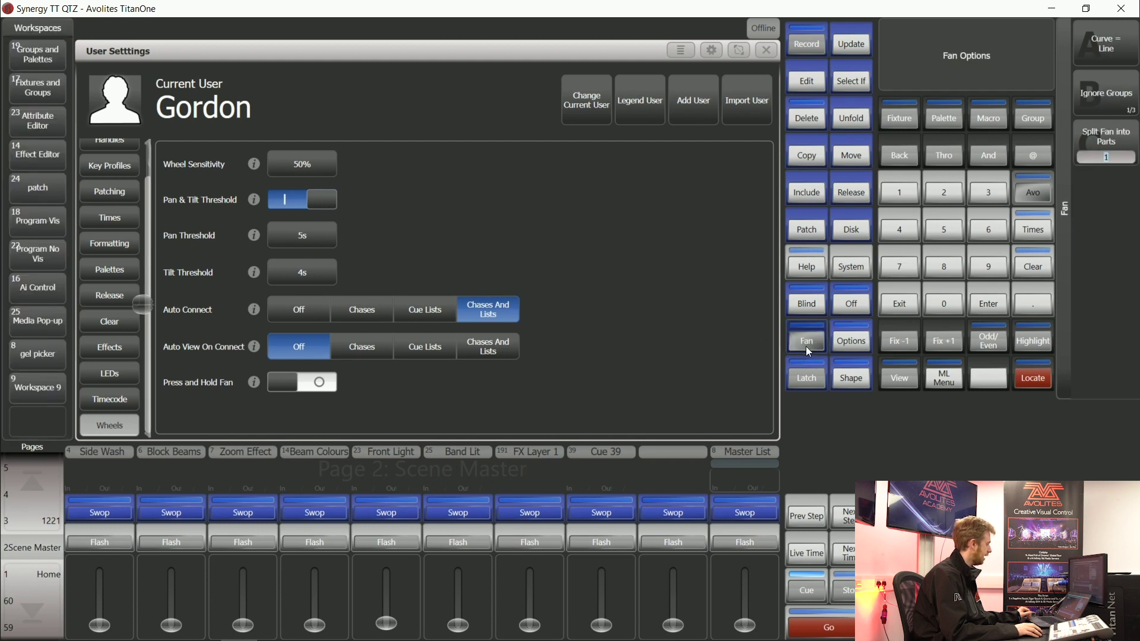
Step: Switch Press and Hold Fan on, test the momentary Fan mode, and switch the setting off again
{"action": "left_click", "coordinate": [305, 385]}
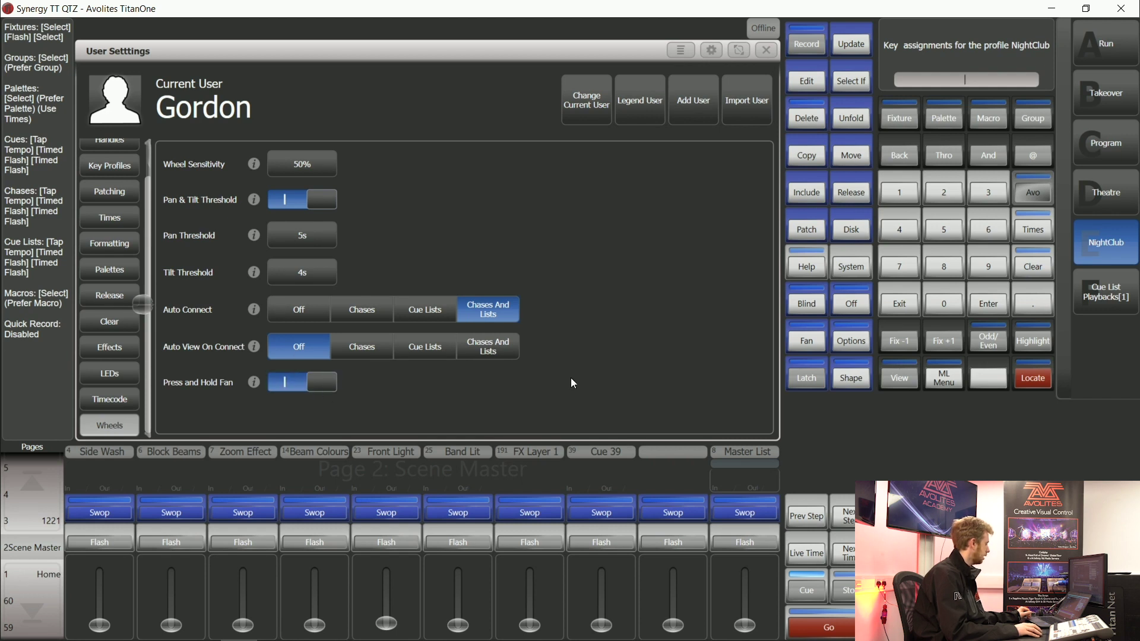
{"action": "left_click", "coordinate": [814, 341]}
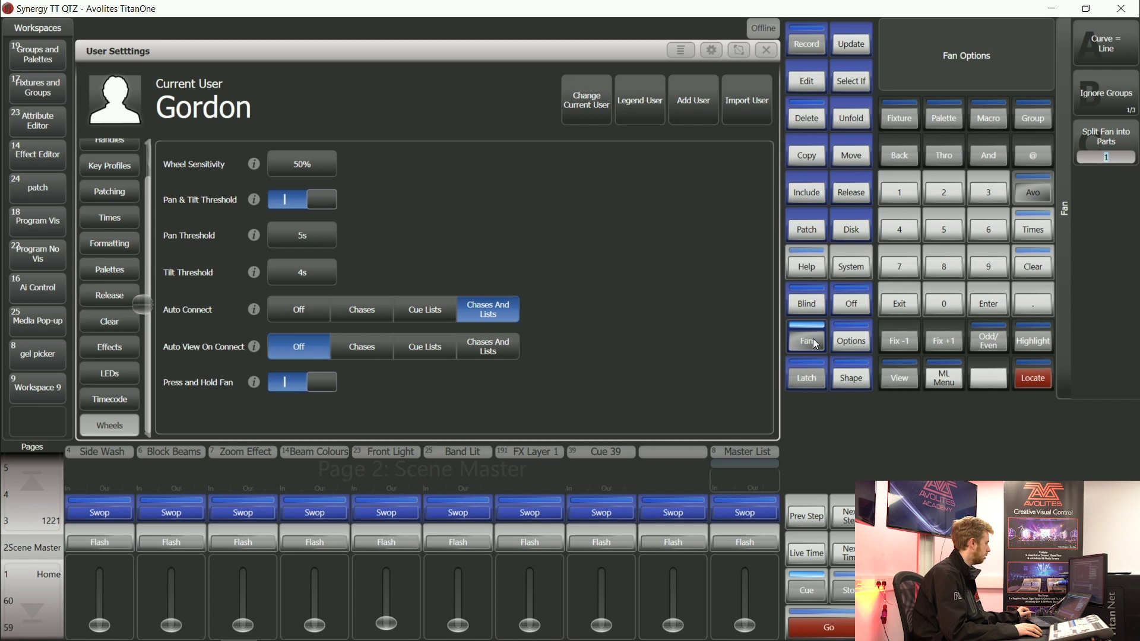
{"action": "left_click", "coordinate": [818, 345]}
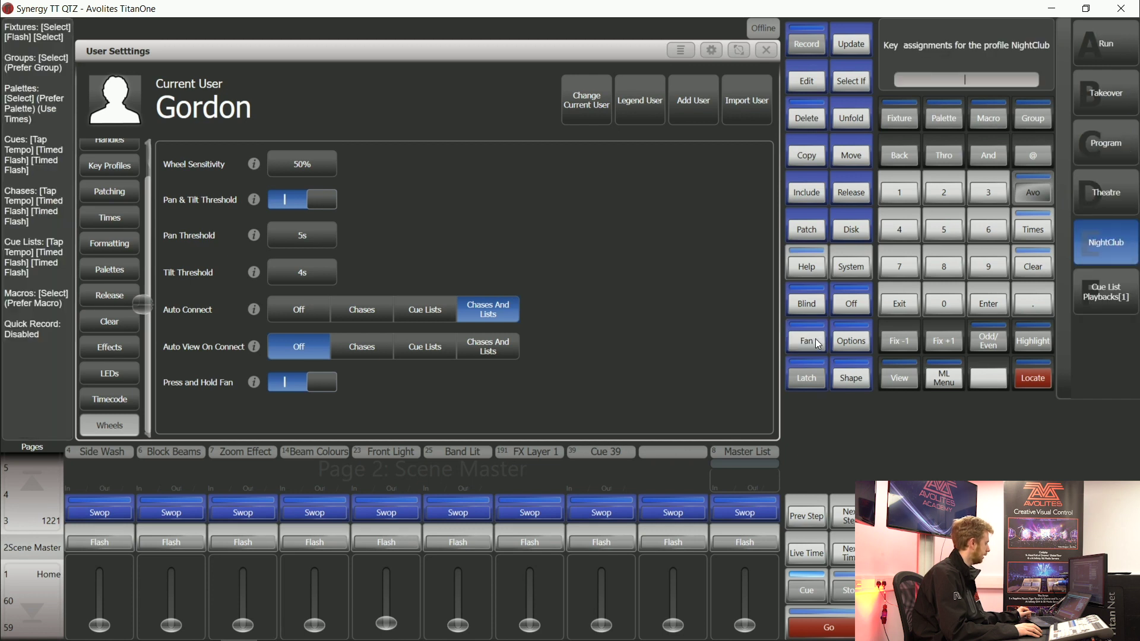
{"action": "left_click", "coordinate": [296, 389]}
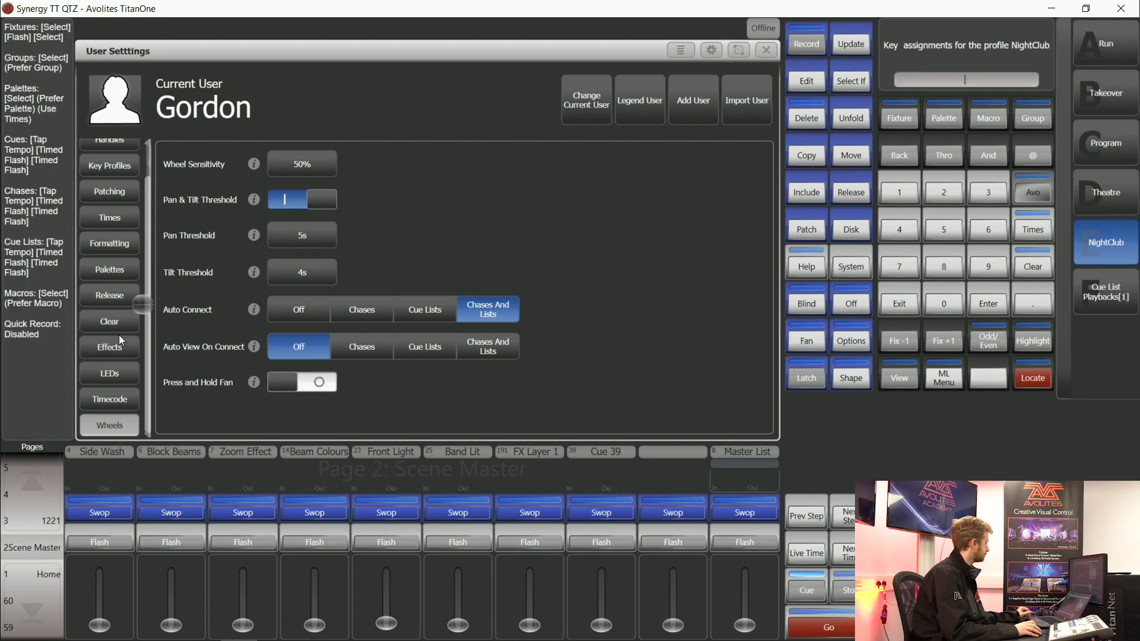
Step: Review the General settings, start and cancel adding a new user, and exit the user settings to the Program menu
{"action": "scroll", "coordinate": [145, 297], "scroll_direction": "up", "scroll_amount": 1}
{"action": "left_click", "coordinate": [122, 156]}
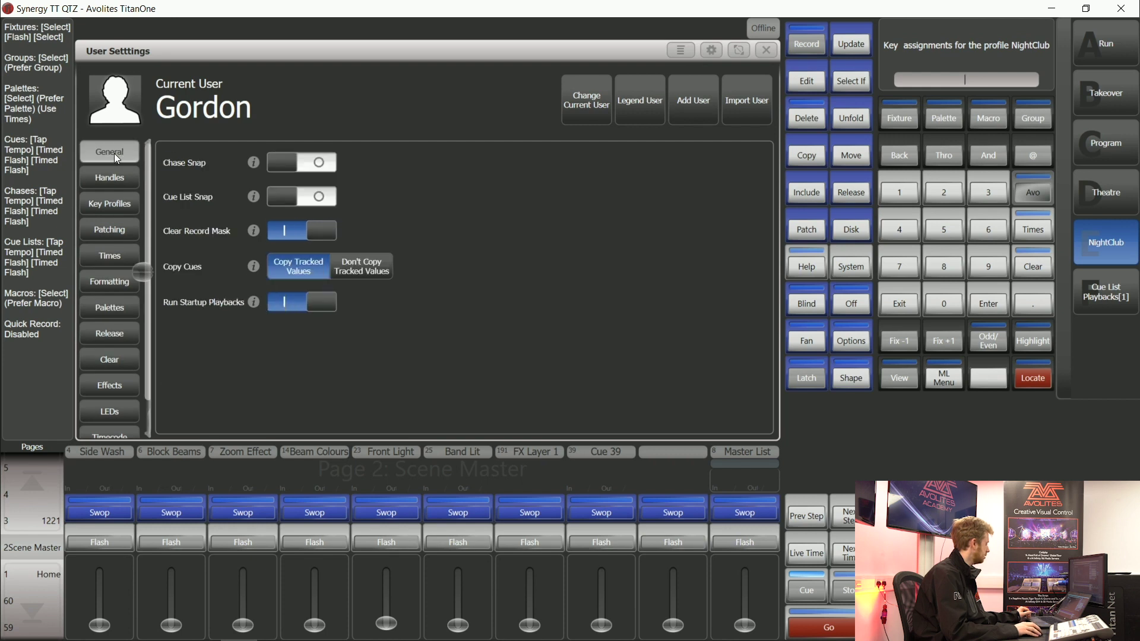
{"action": "left_click", "coordinate": [705, 112]}
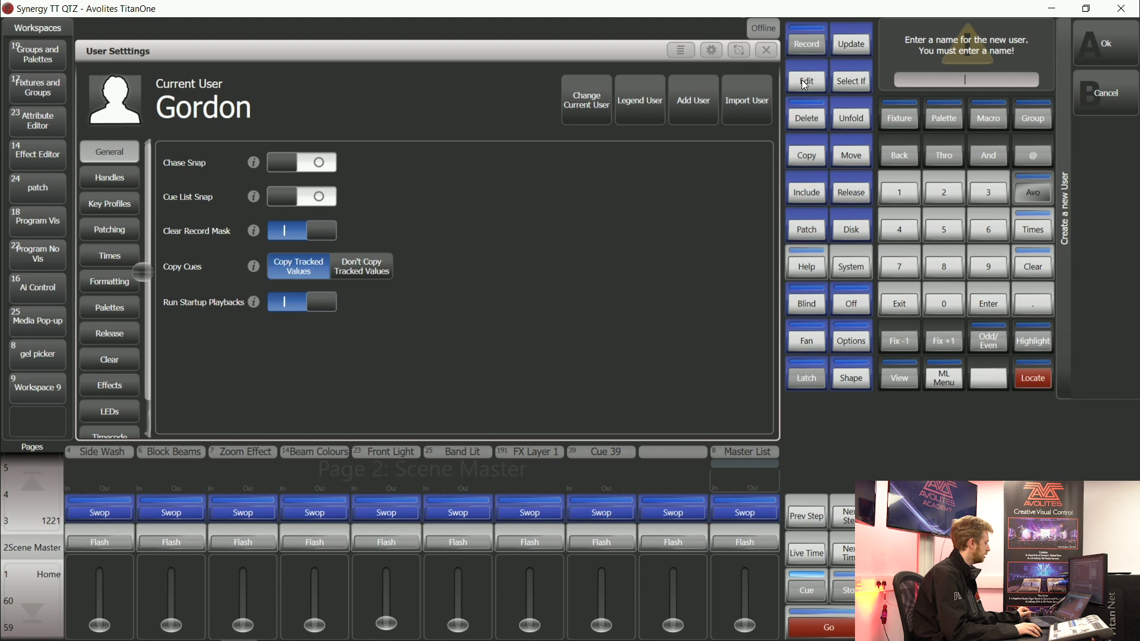
{"action": "left_click", "coordinate": [899, 304]}
{"action": "left_click", "coordinate": [897, 306]}
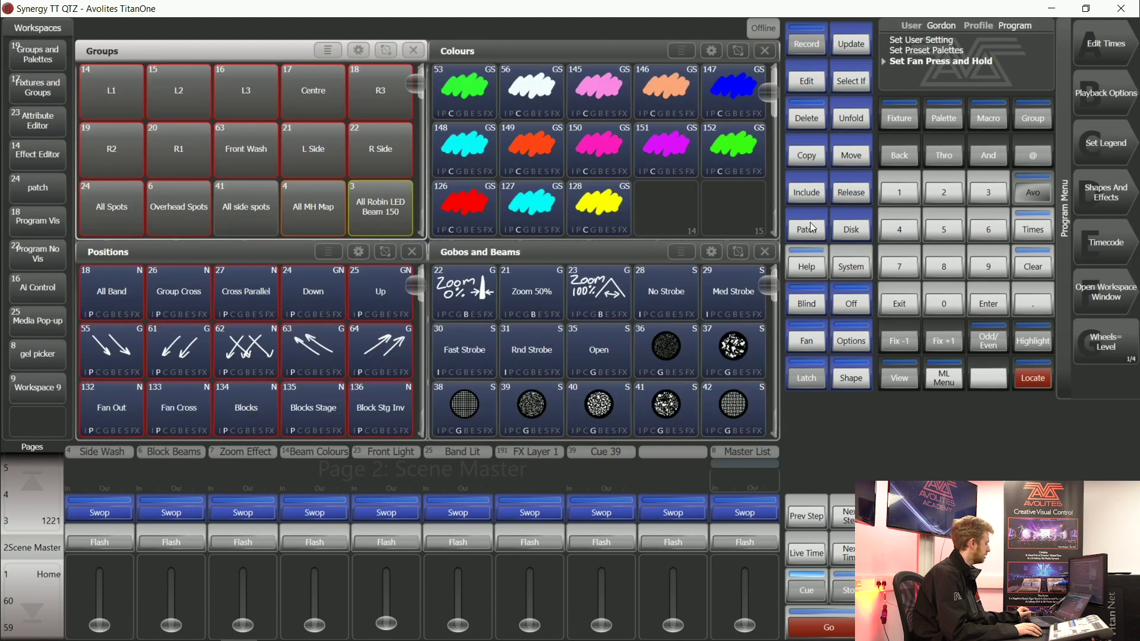